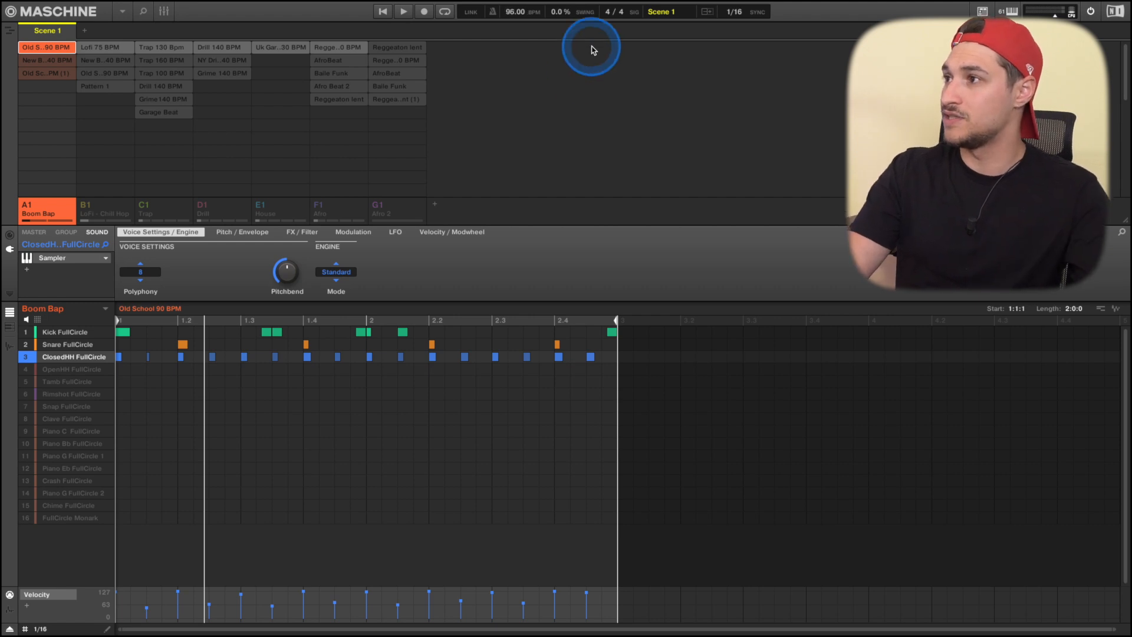
Set the project tempo to 90 BPM and play back the Old School 90 BPM pattern.
drag(513, 13, 510, 19)
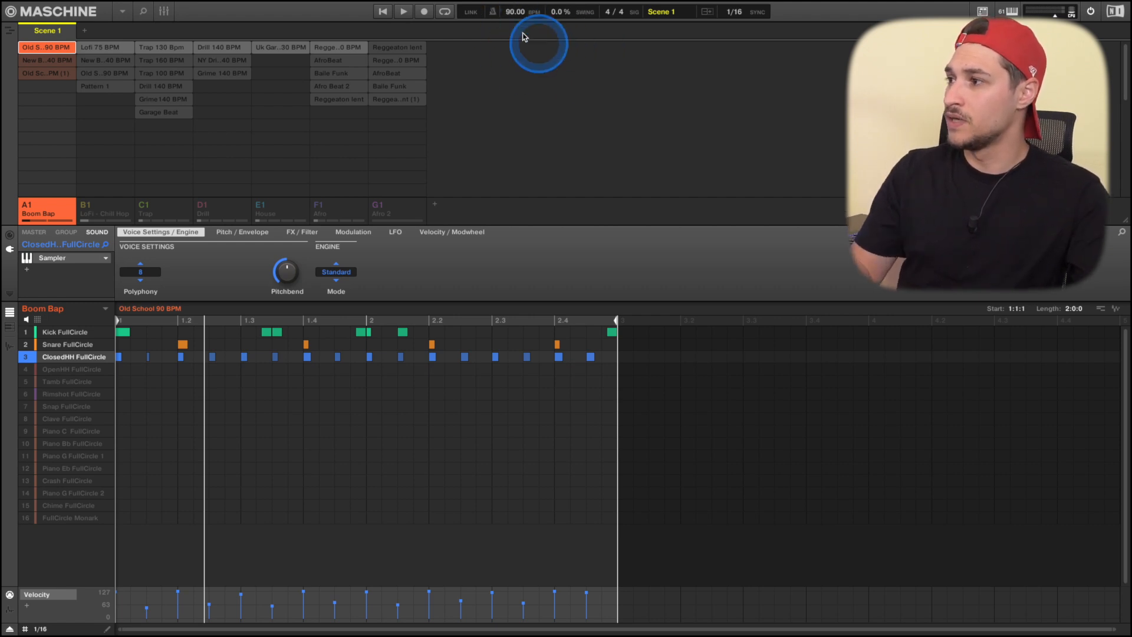
click(189, 475)
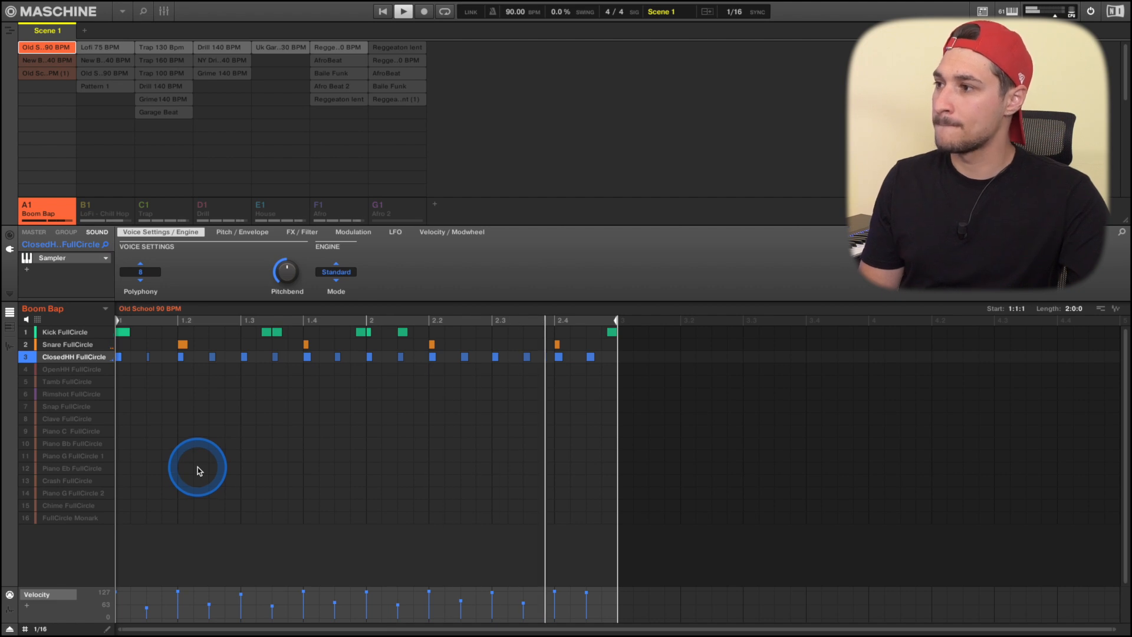
key(space)
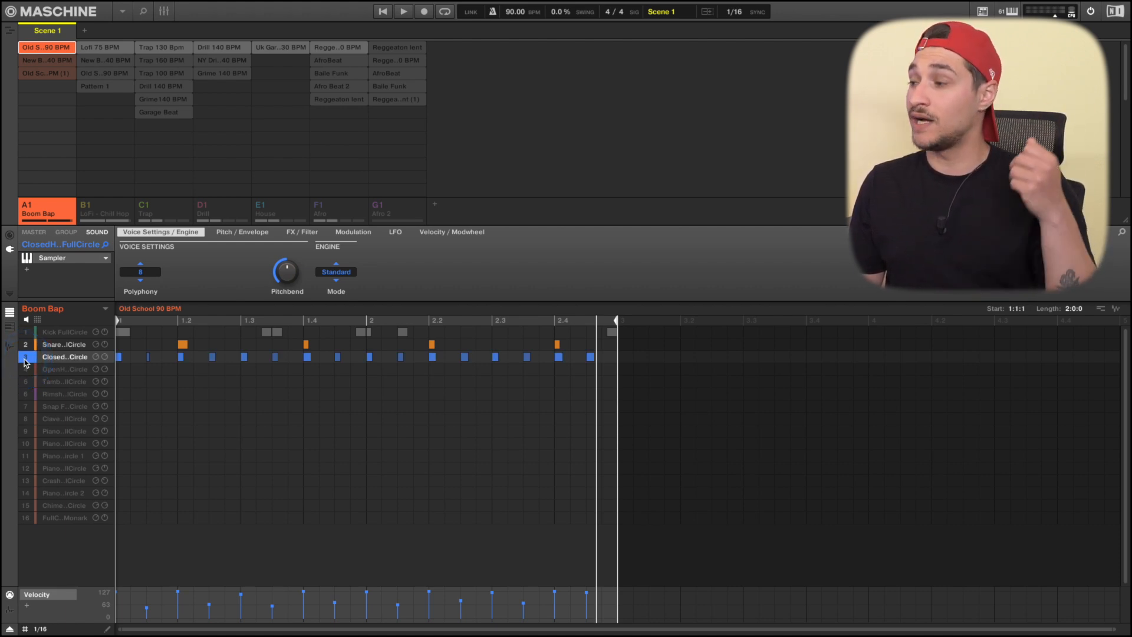
click(124, 336)
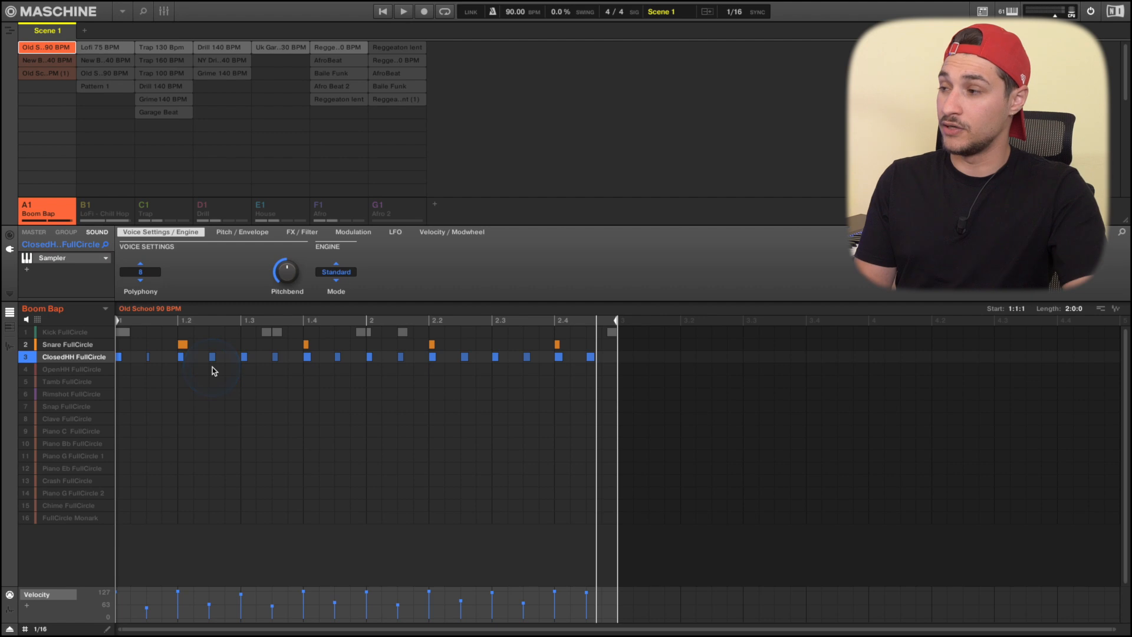
key(space)
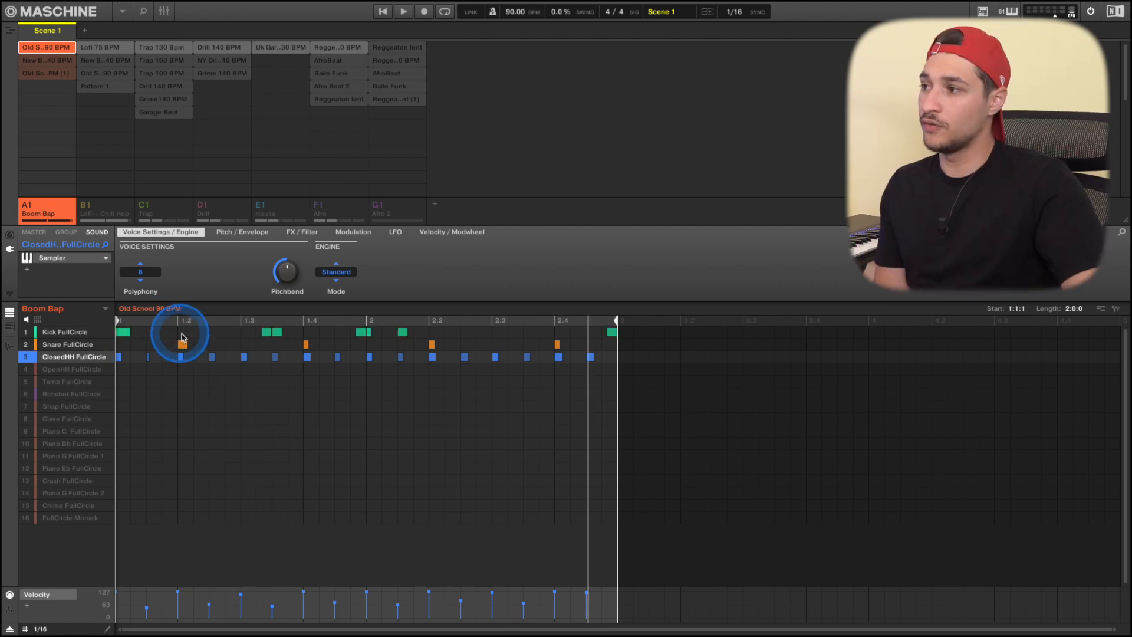
Delete every kick note in the Boom Bap pattern except the ones on the downbeats of bars 1 and 2.
click(201, 335)
click(124, 332)
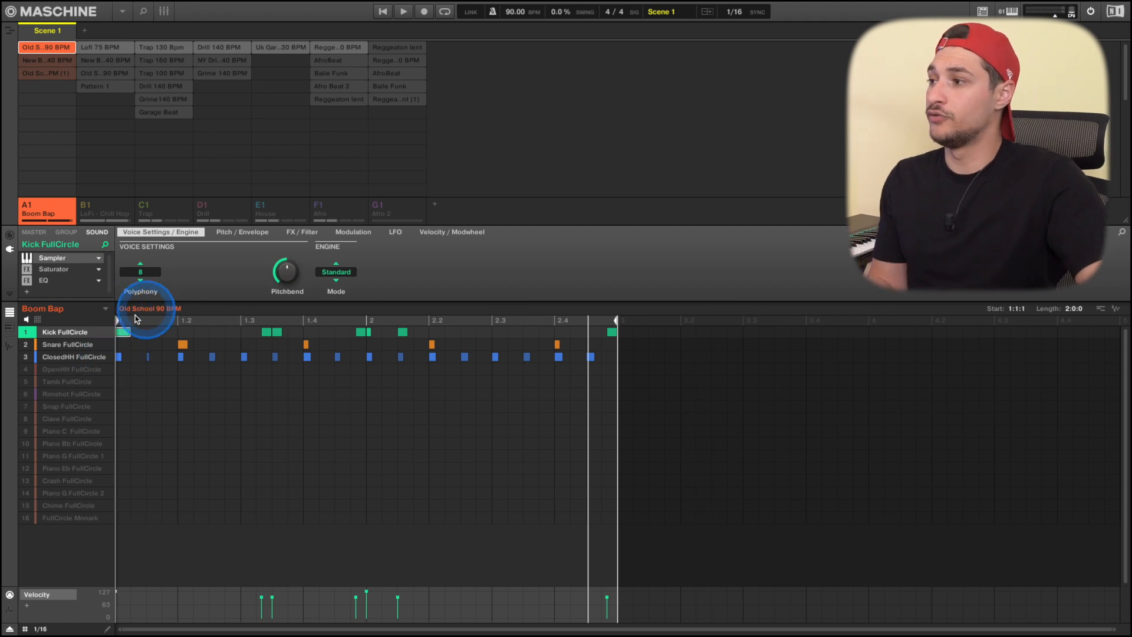
drag(198, 327, 361, 338)
key(Delete)
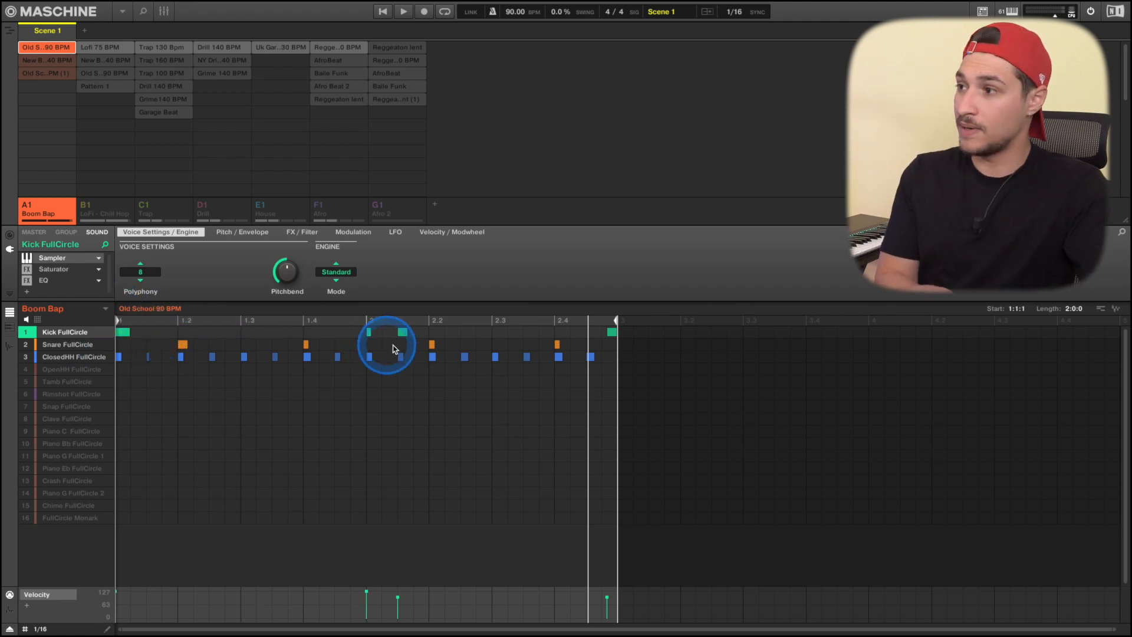
drag(557, 331, 709, 330)
key(Delete)
click(372, 334)
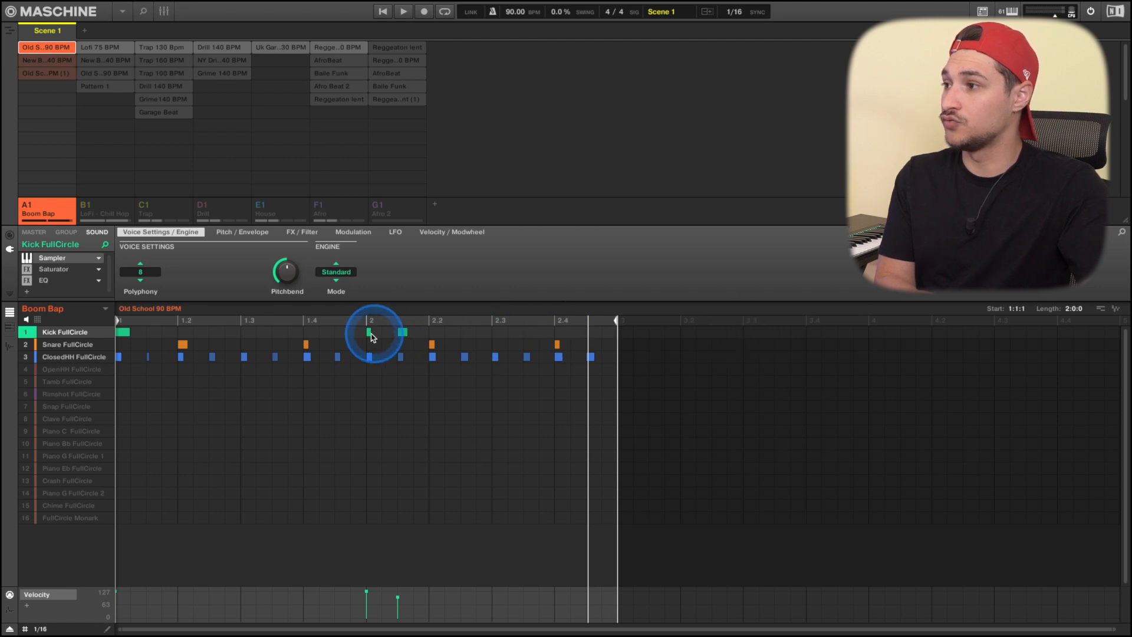
click(404, 333)
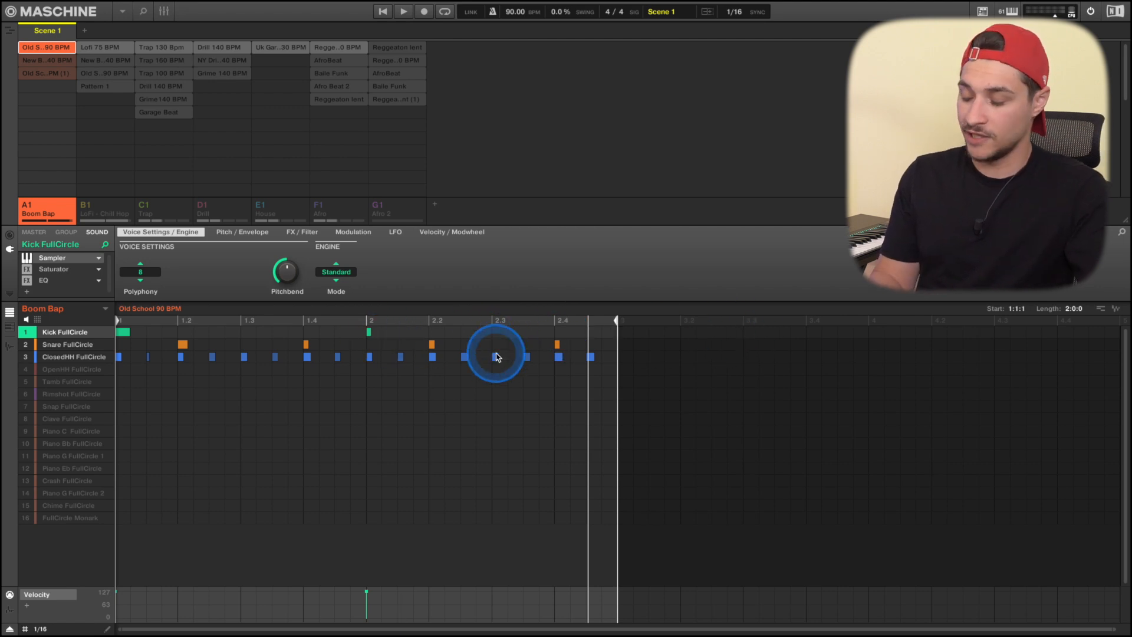
Try kicks on 2.2 and 2.3, delete them, and place a kick halfway between 1.3 and 1.4 instead.
key(space)
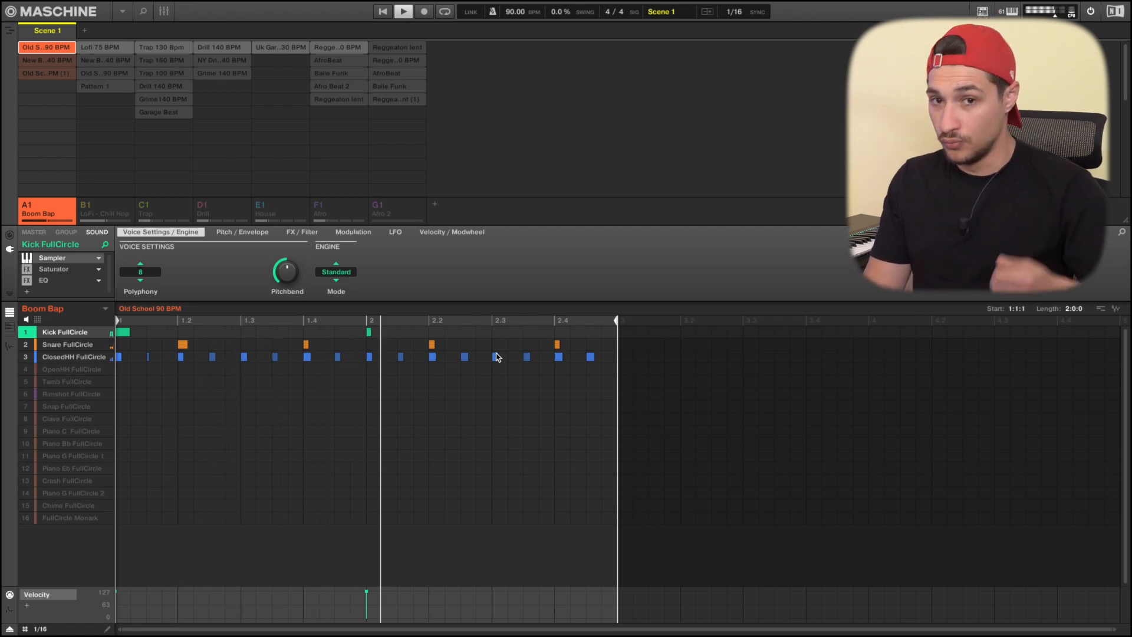
click(494, 357)
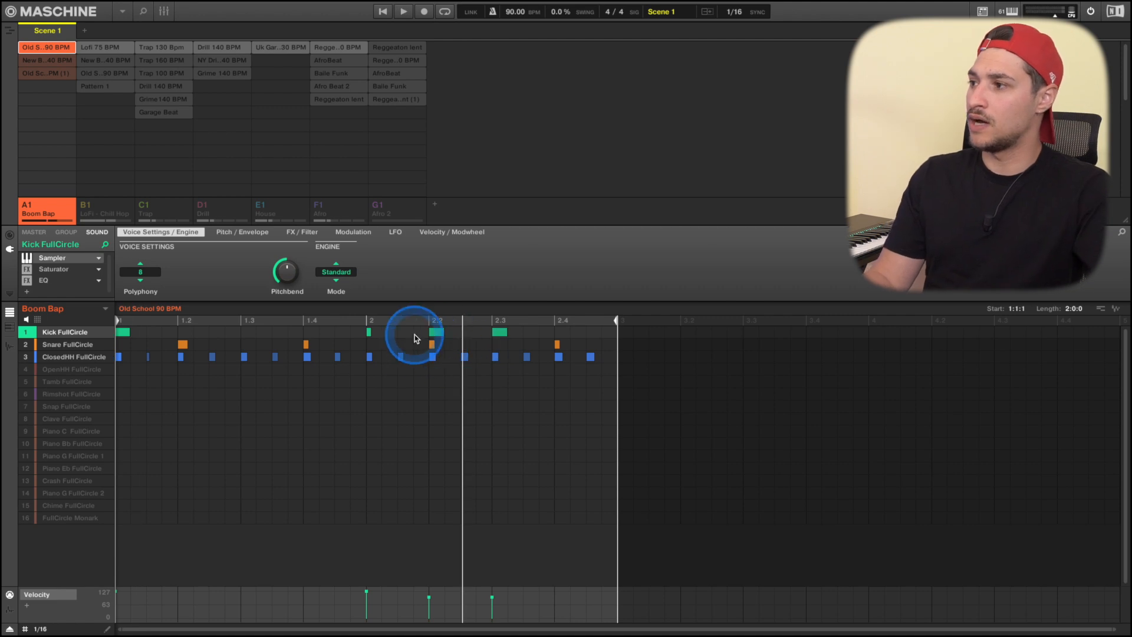
drag(415, 335, 623, 329)
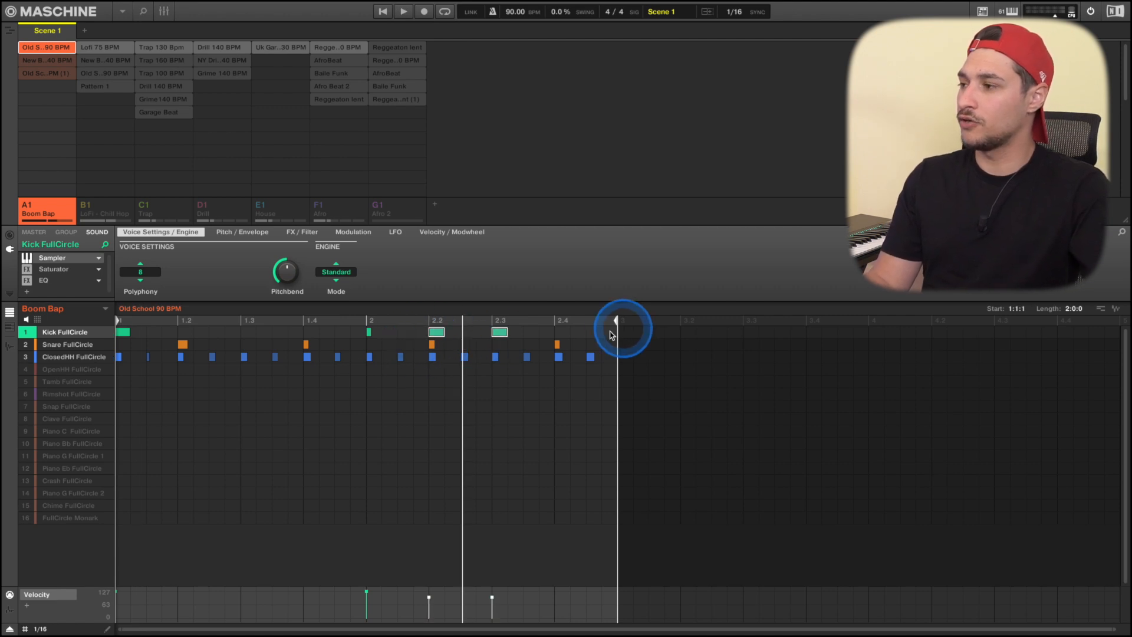
key(Delete)
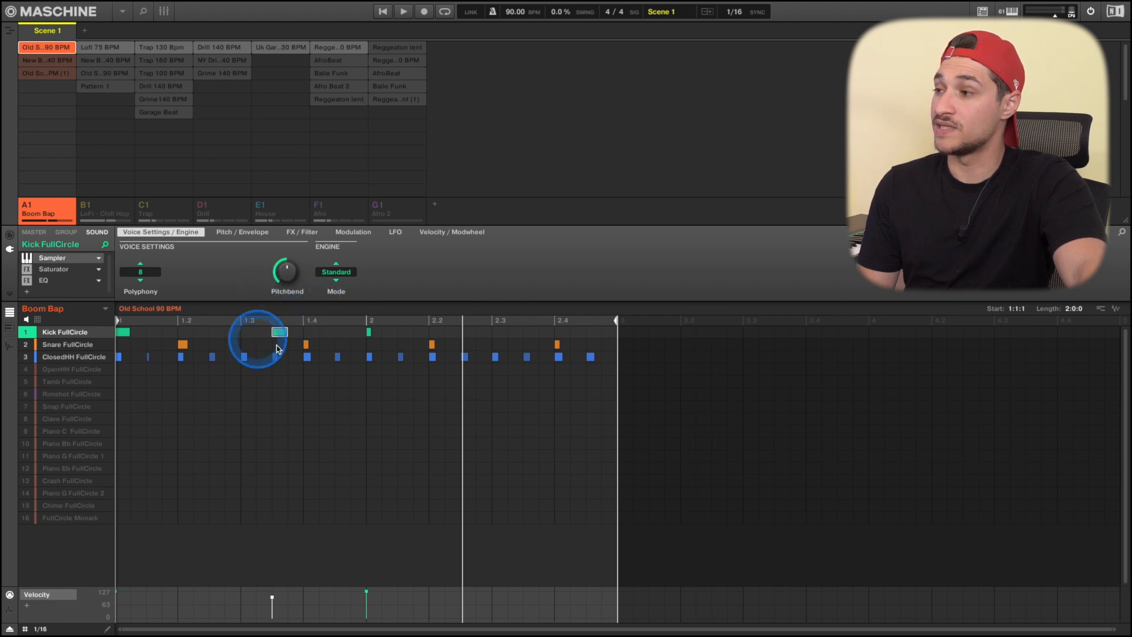
Try a kick halfway between 2.3 and 2.4 while the pattern plays, and remove it.
key(space)
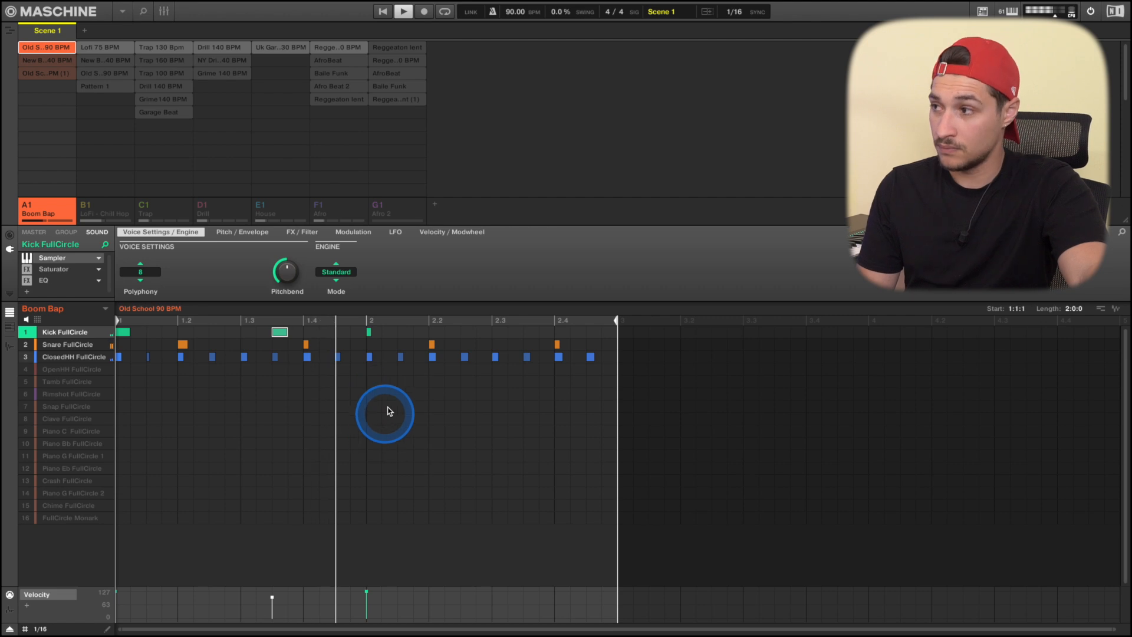
click(531, 332)
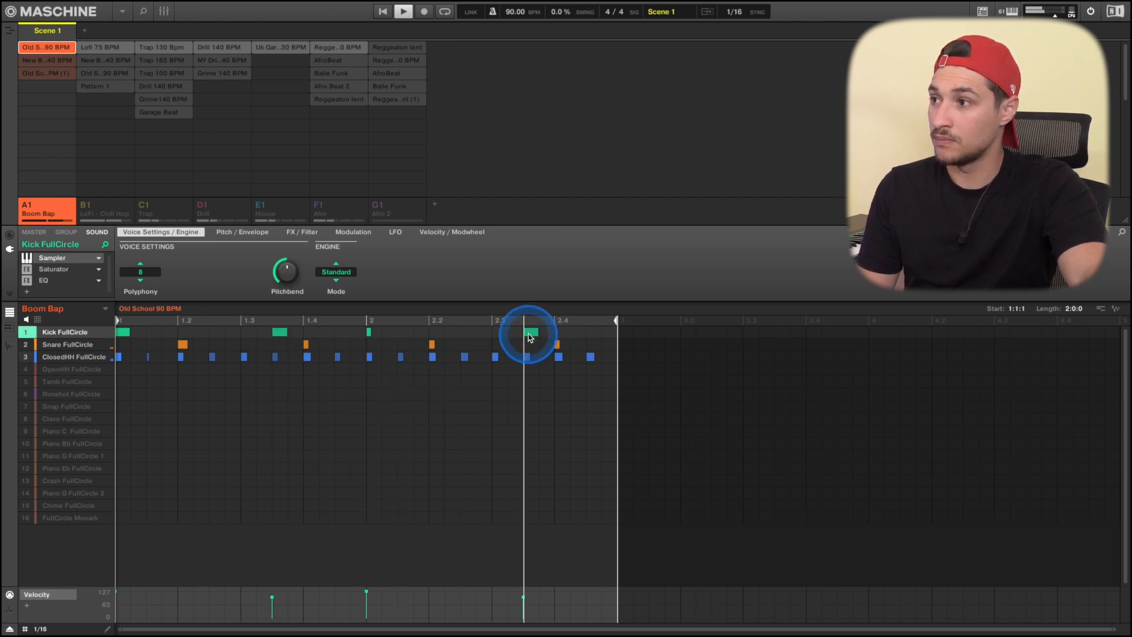
key(space)
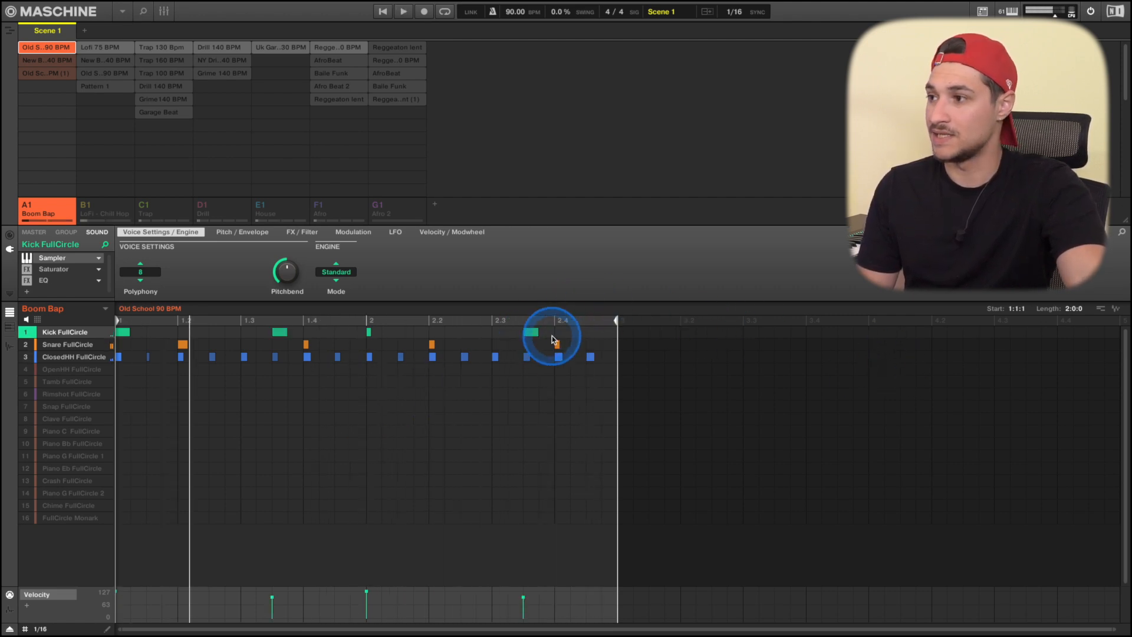
click(531, 332)
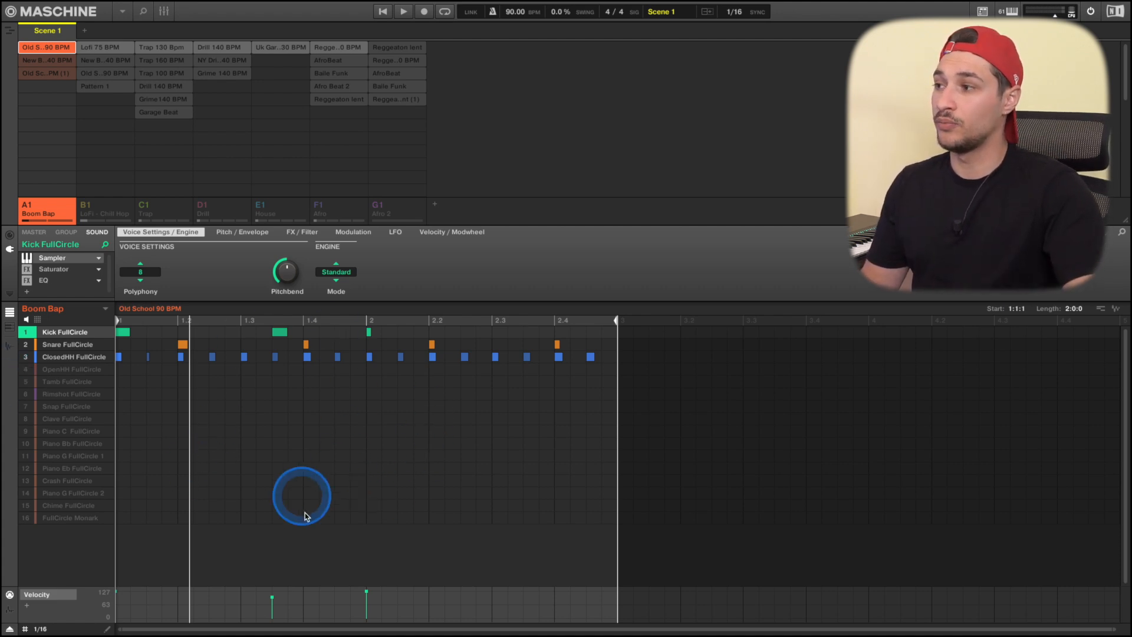
Set the grid step to 1/16T, add a kick one step before the one between 1.3 and 1.4, and play it back.
click(39, 630)
click(62, 580)
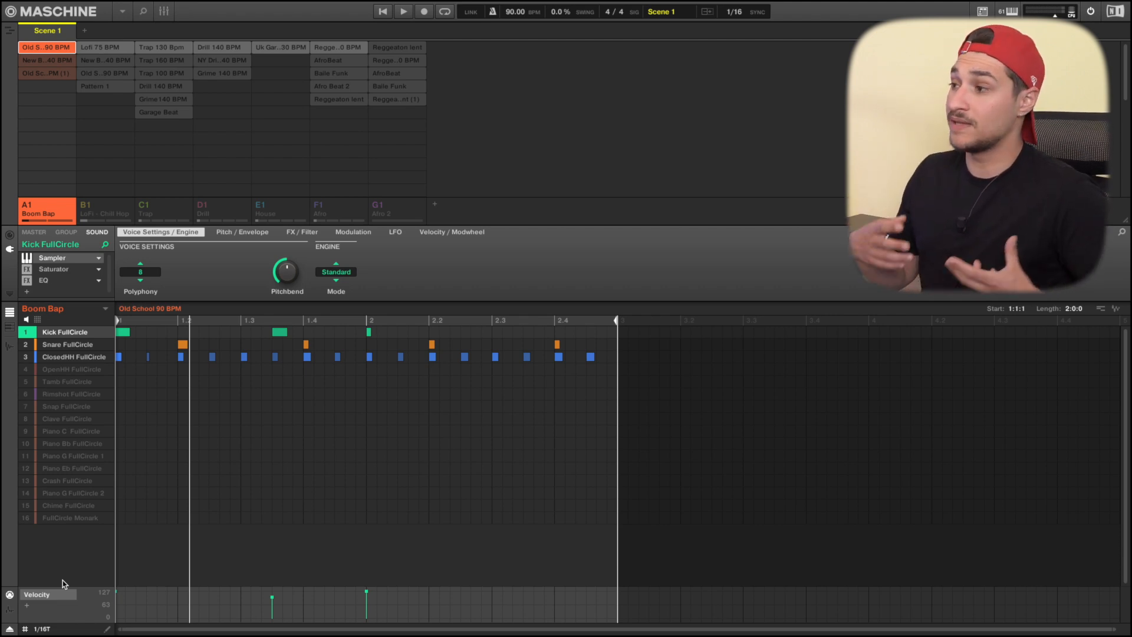
click(69, 505)
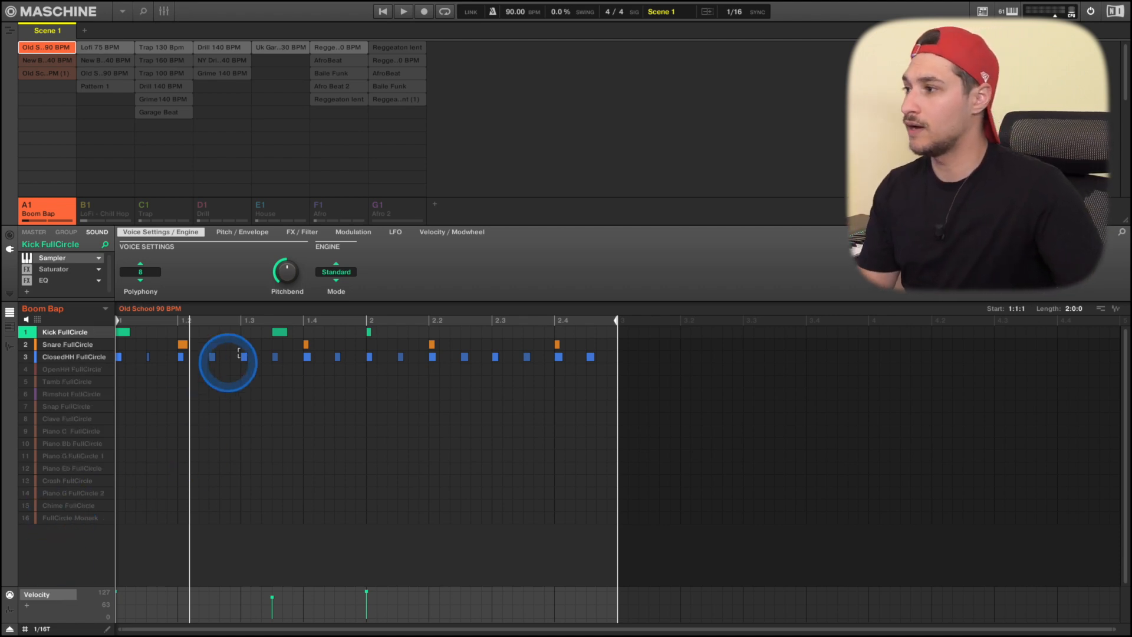
click(266, 332)
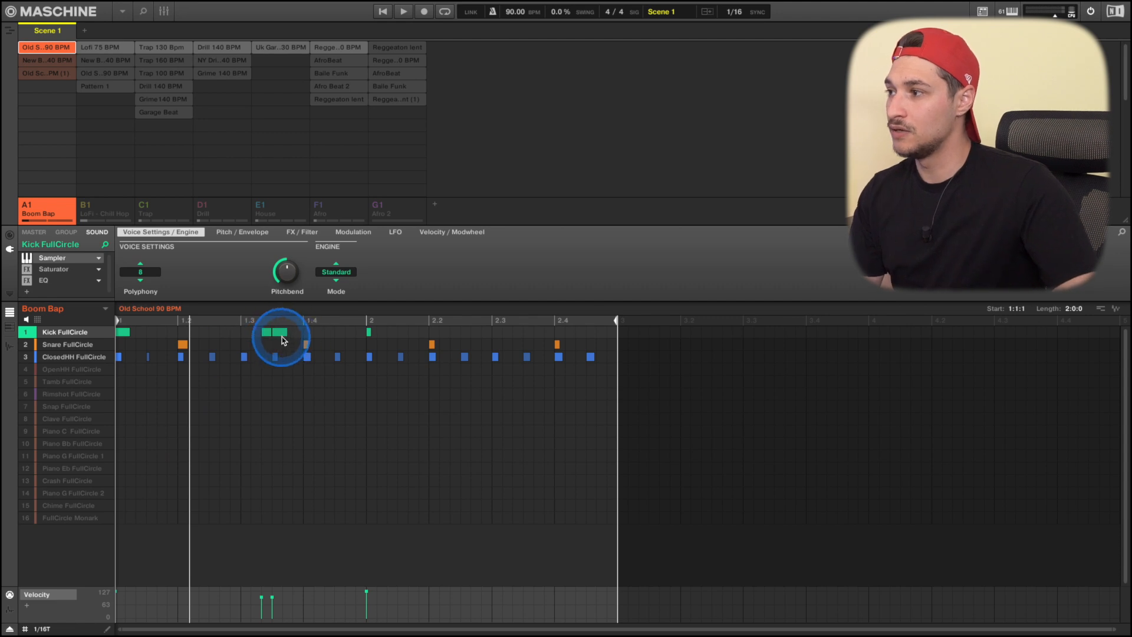
key(space)
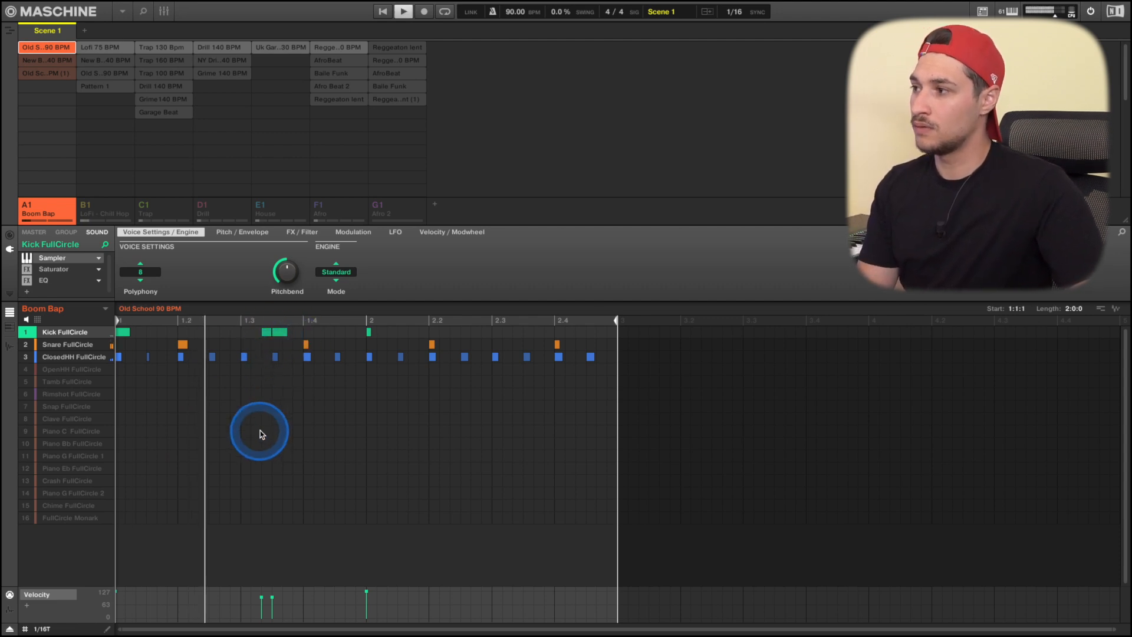
key(space)
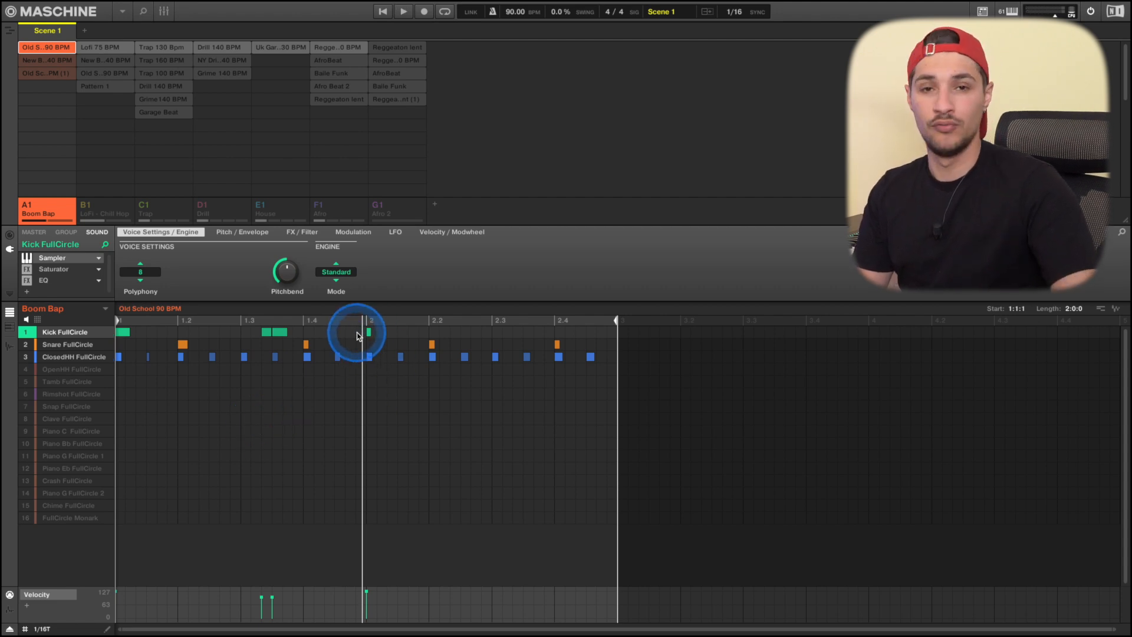
Add kicks just before 2, at 2.1.3, in a pair leading to 2.3.3 and just before the pattern's end, and play it back.
click(403, 332)
click(517, 332)
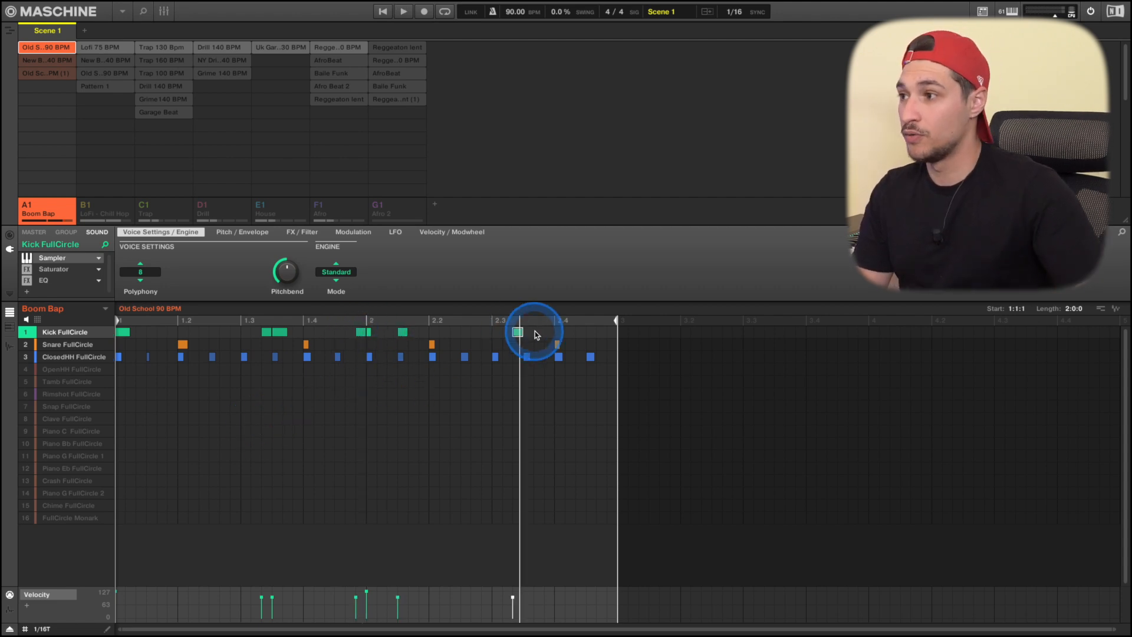
click(528, 332)
click(611, 332)
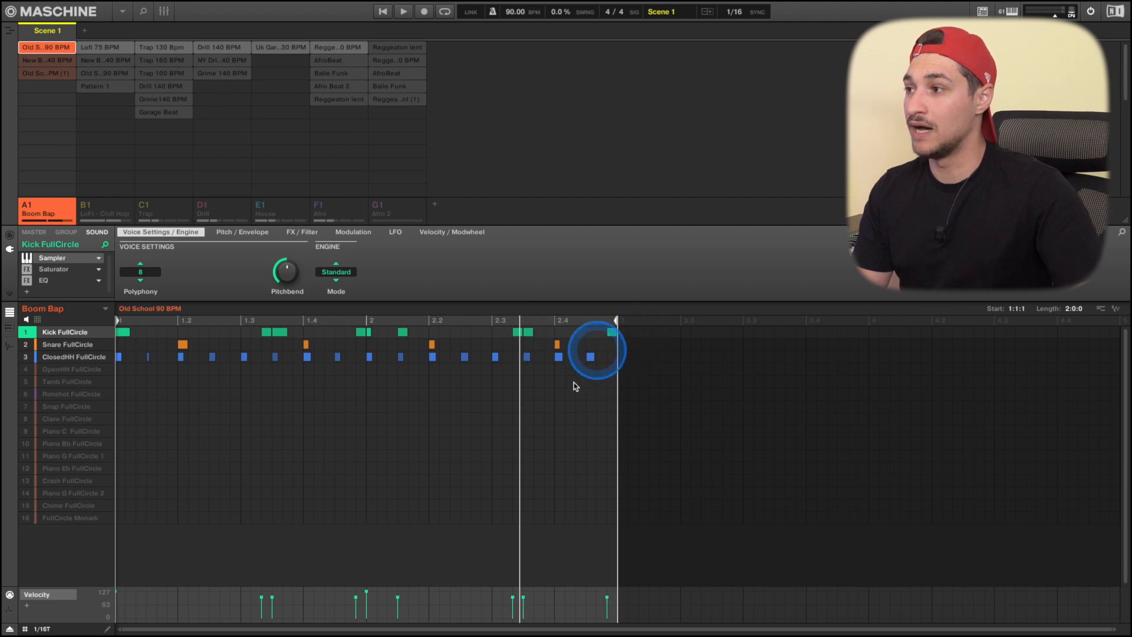
key(space)
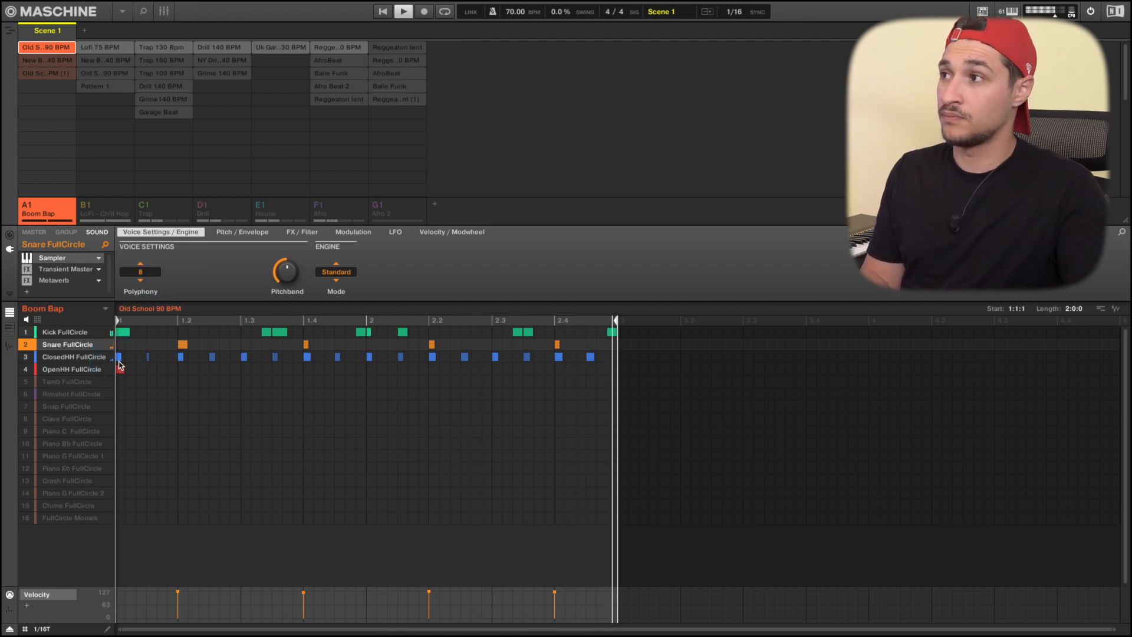
key(space)
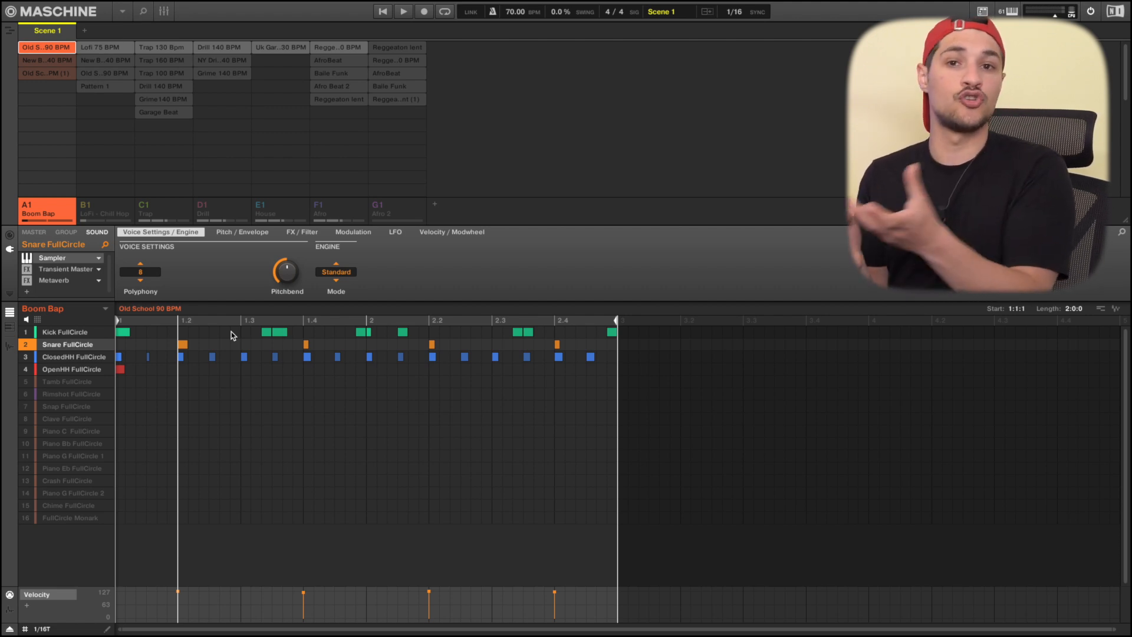
Switch from the Boom Bap group to LoFi - Chill Hop and play its Lofi 75 BPM pattern.
click(38, 200)
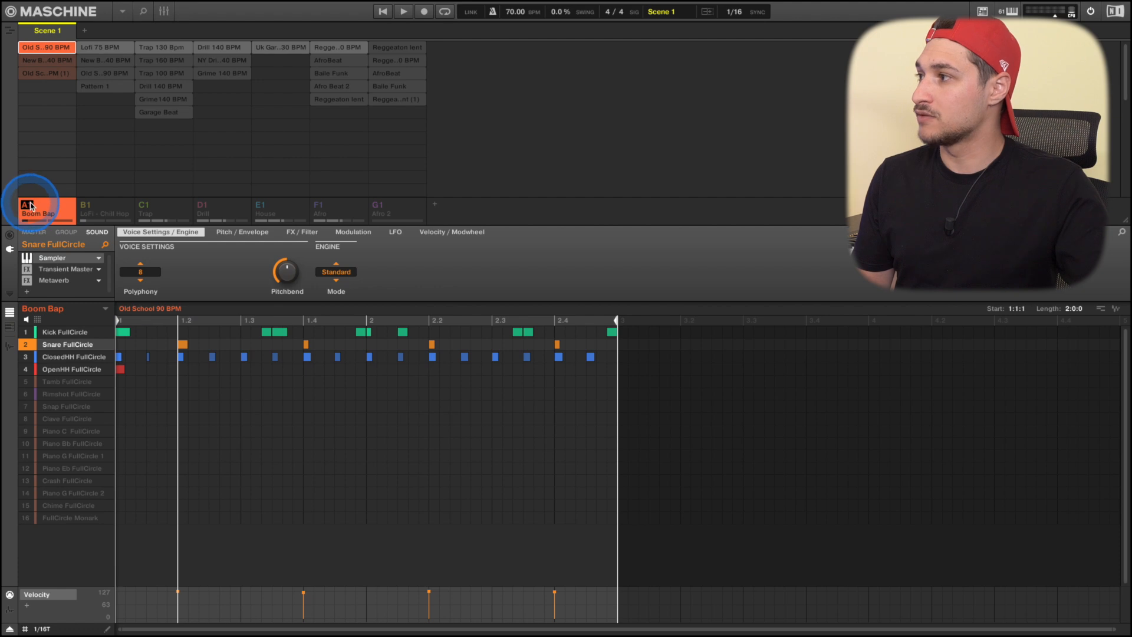
click(83, 206)
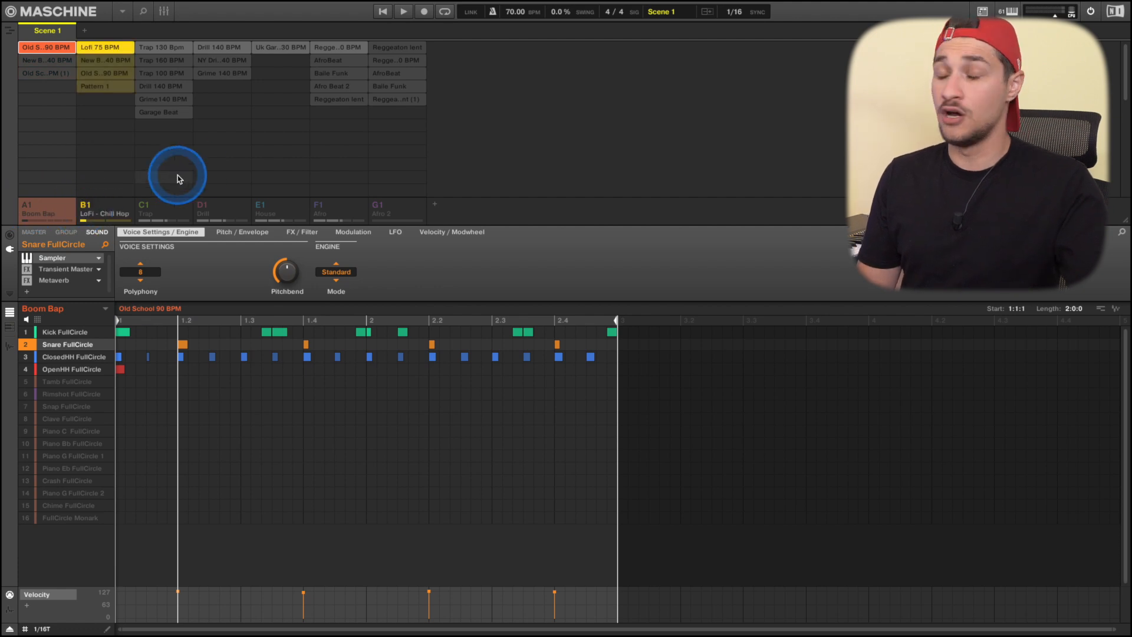
click(115, 206)
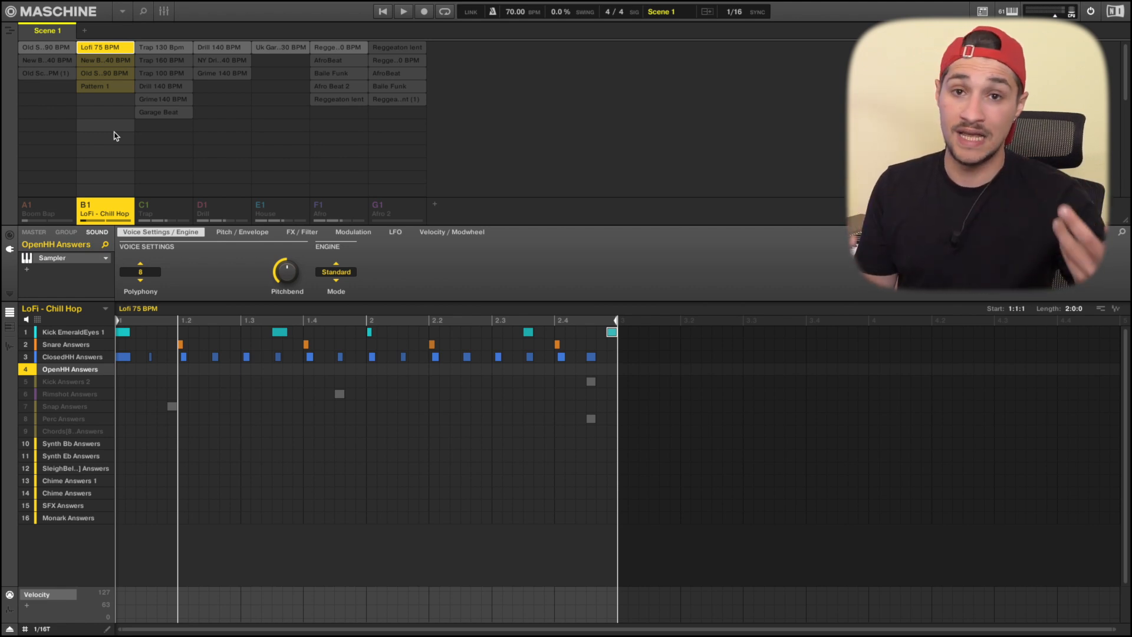
click(156, 159)
key(space)
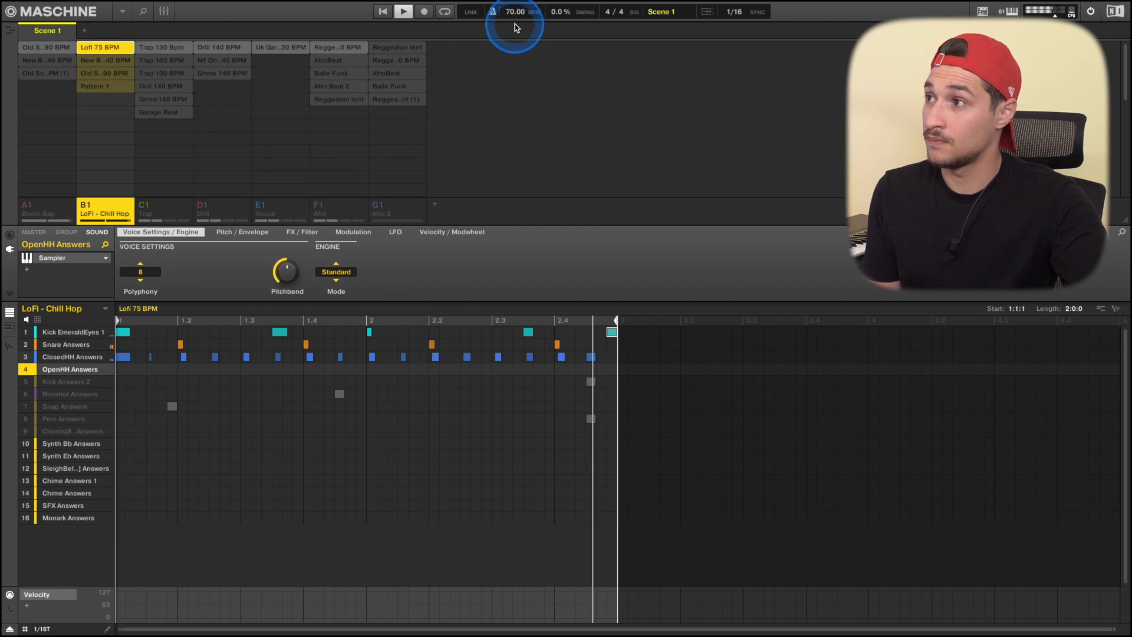
key(space)
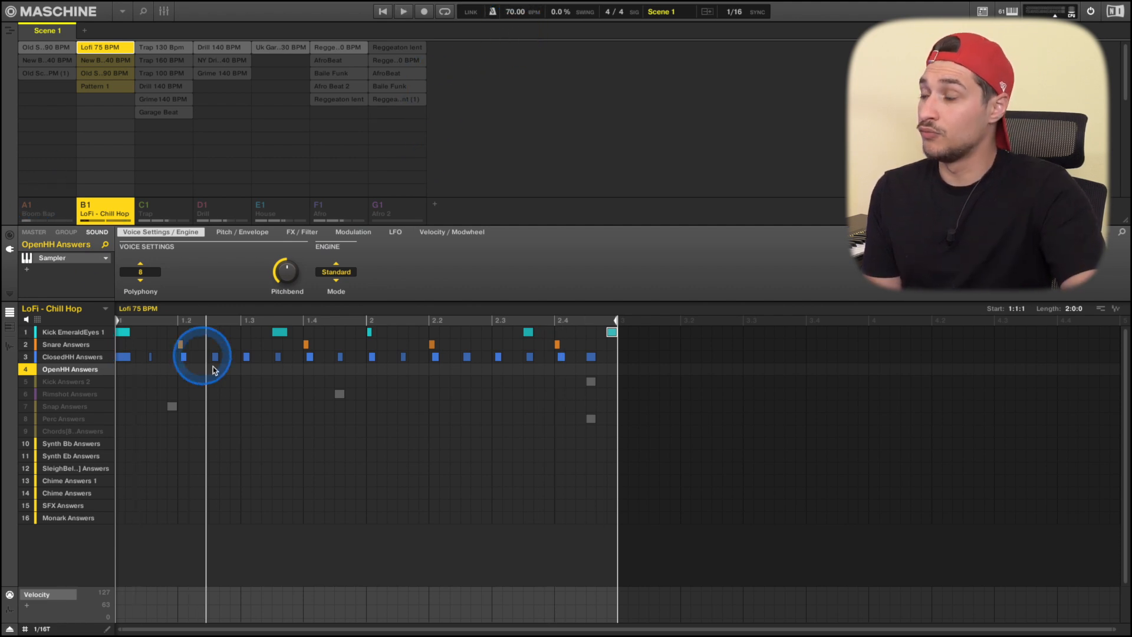
Examine the timing of the snare and closed hi-hat notes in the Lofi 75 BPM pattern, selecting all the hi-hats.
click(180, 345)
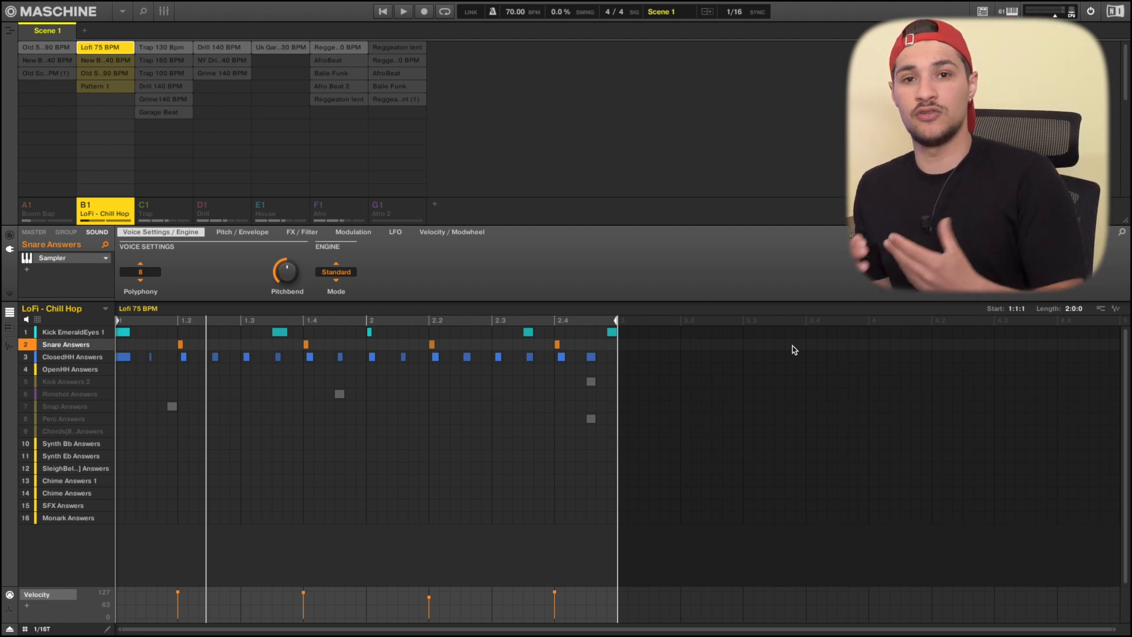
drag(719, 367, 79, 364)
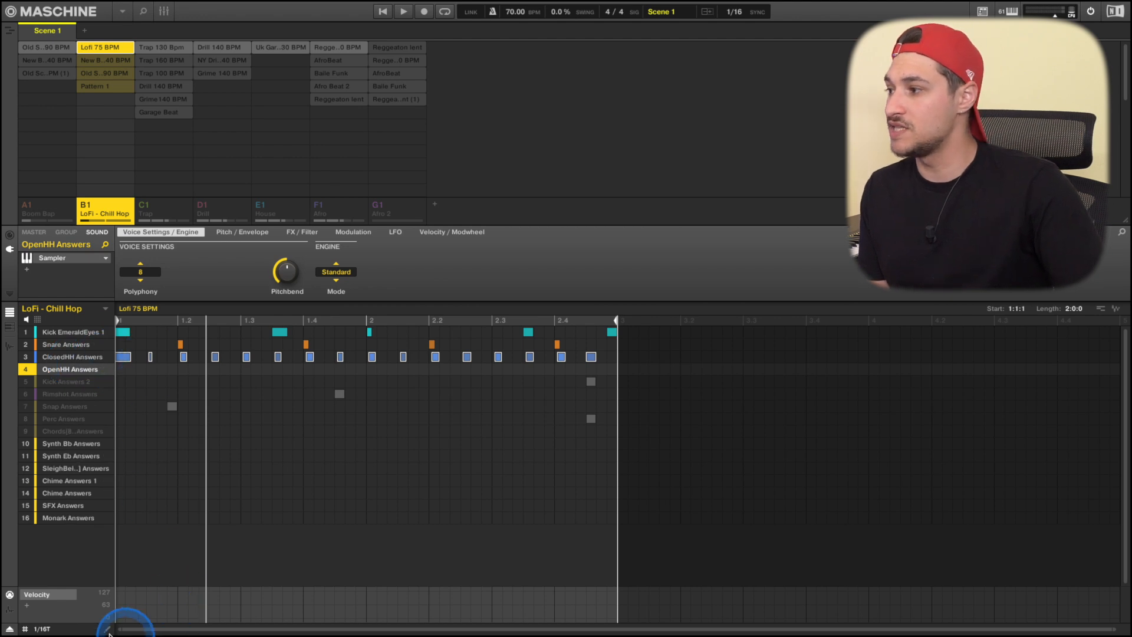
drag(119, 631, 536, 363)
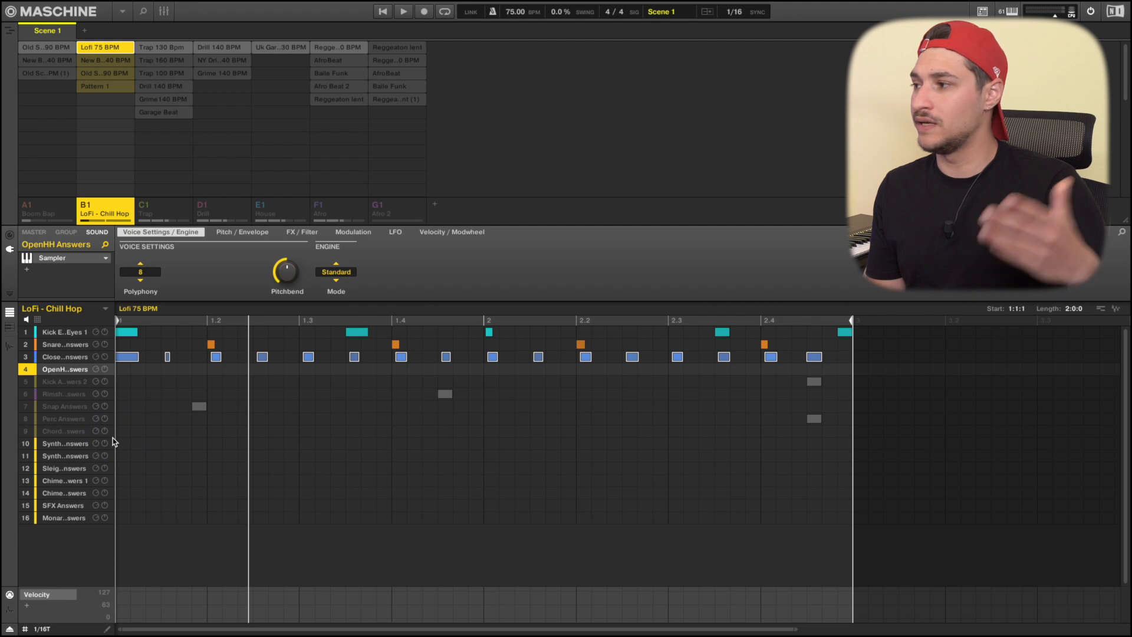
Unmute the second kick, rimshot and snap sounds in the LoFi - Chill Hop group.
drag(33, 407, 29, 384)
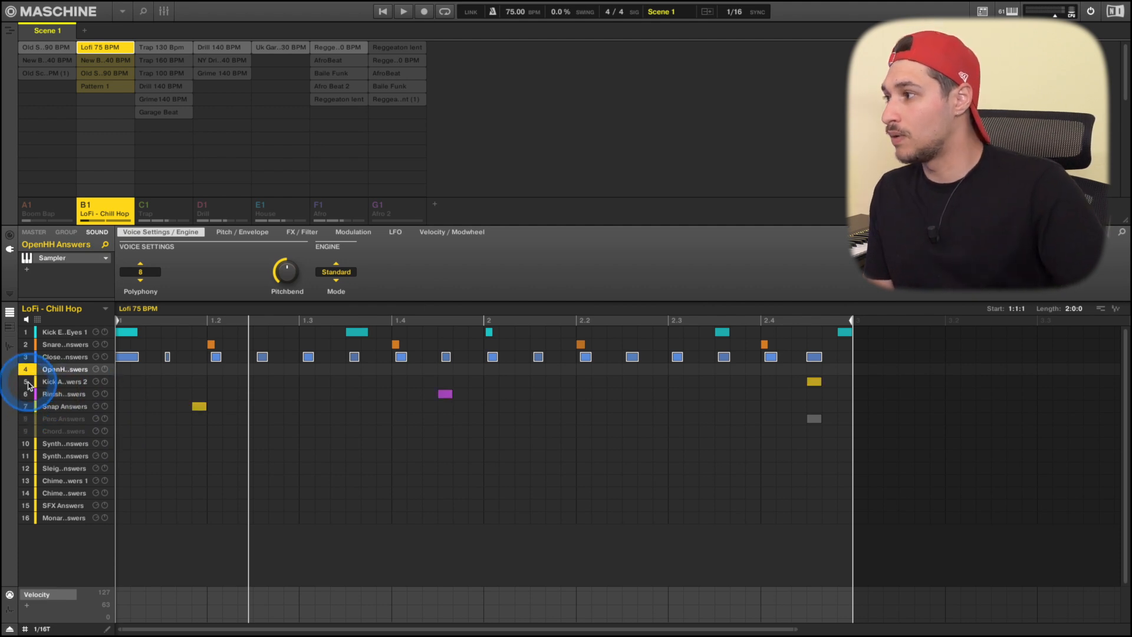
Unmute the Perc Answers sound in the LoFi - Chill Hop group and play back the Lofi 75 BPM pattern.
click(27, 396)
click(26, 396)
click(27, 418)
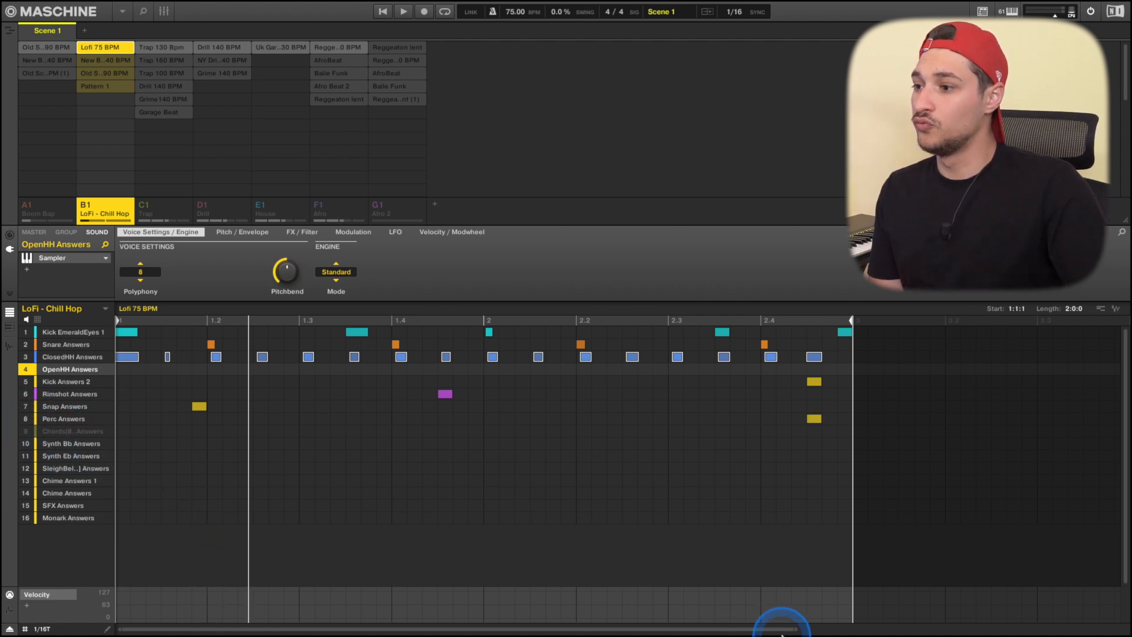
drag(825, 627, 505, 513)
key(space)
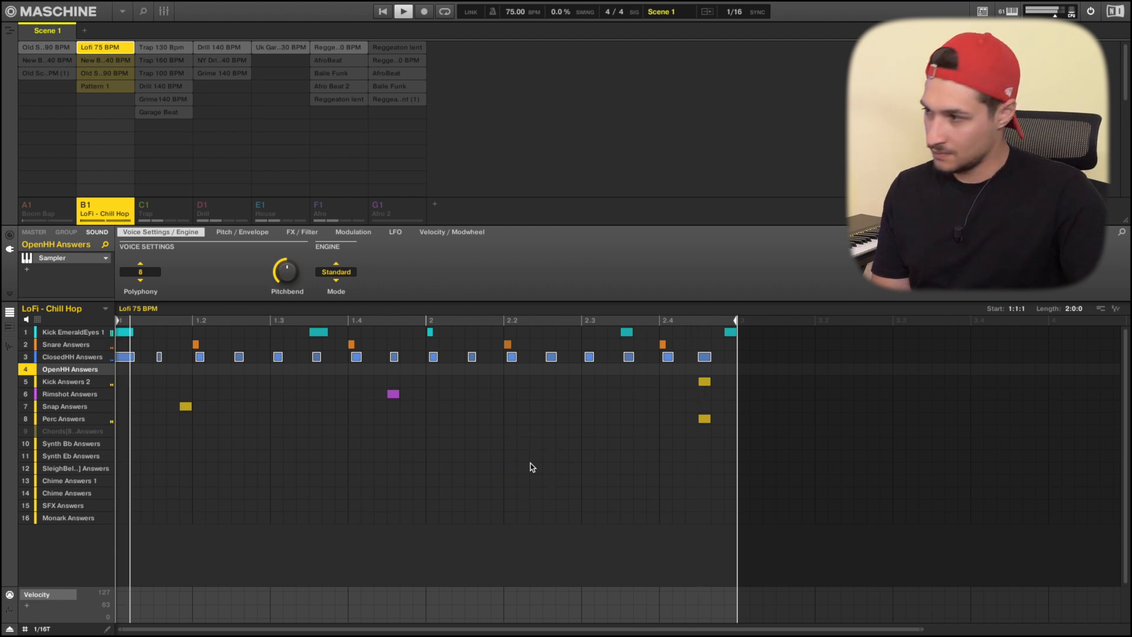
key(space)
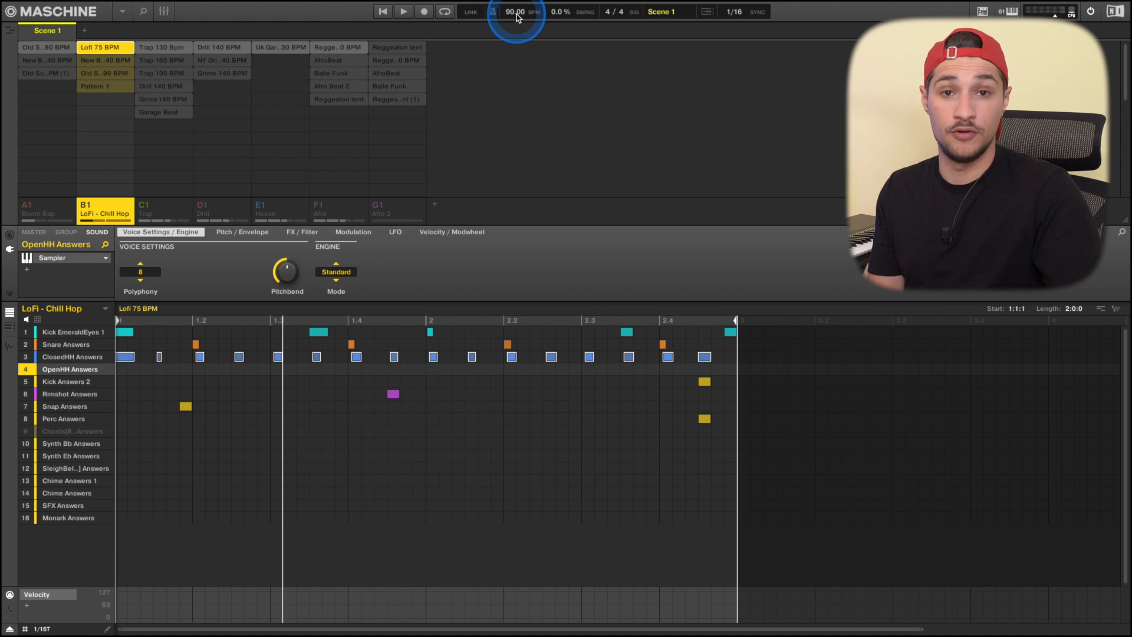
Set the tempo to 90 BPM and play the Lofi 75 BPM pattern at that speed.
key(space)
click(463, 338)
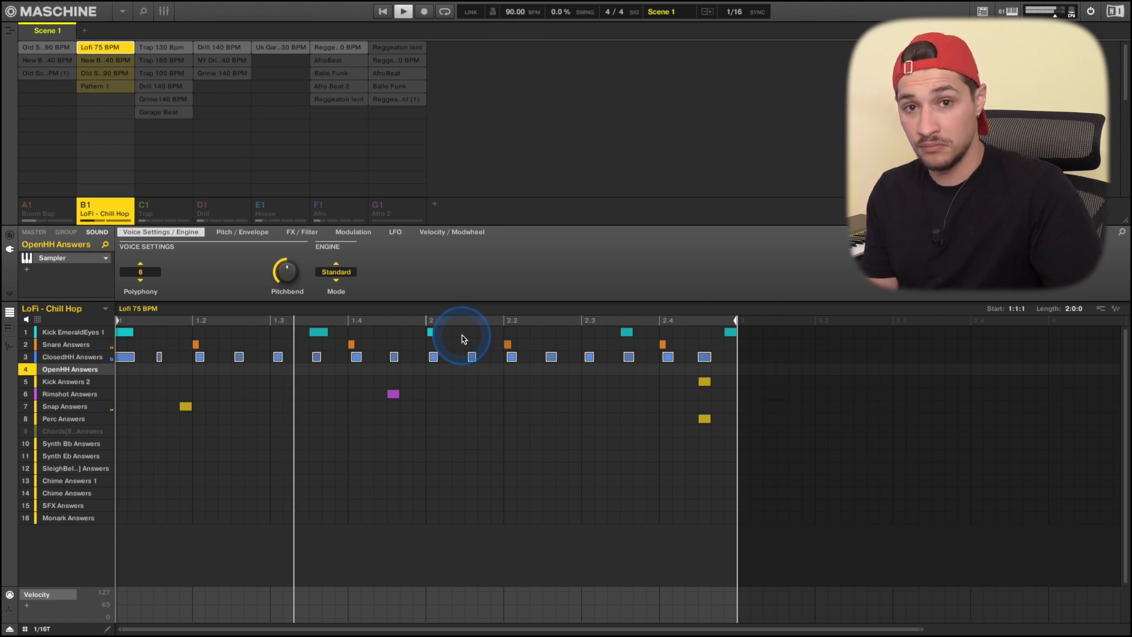
key(space)
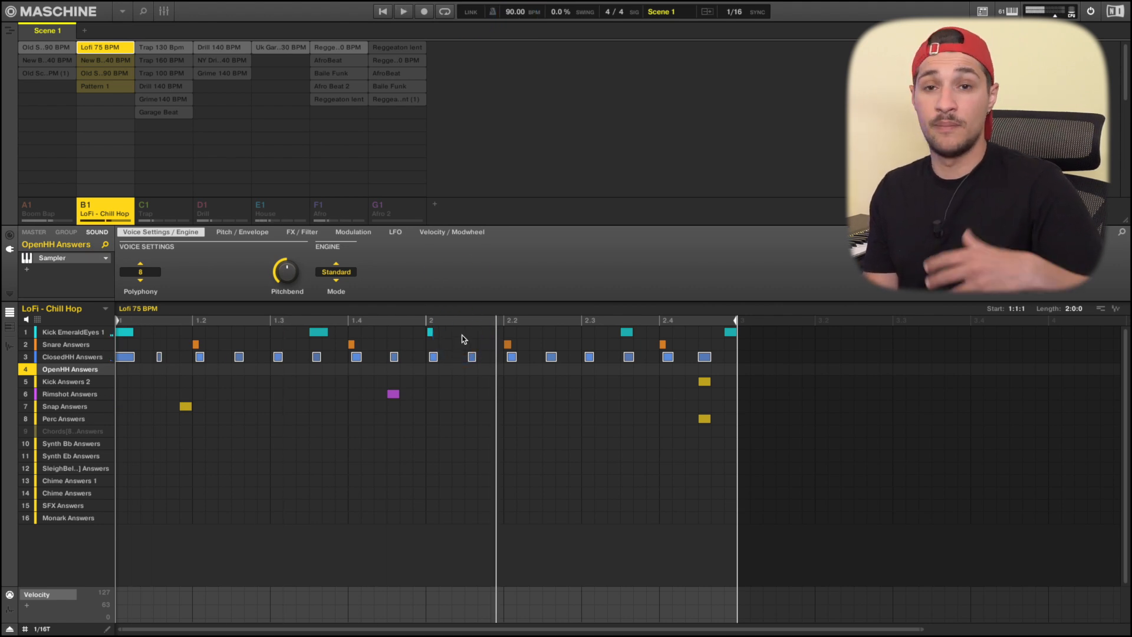
Switch the LoFi - Chill Hop group to its Old School 90 BPM pattern and play it.
click(100, 72)
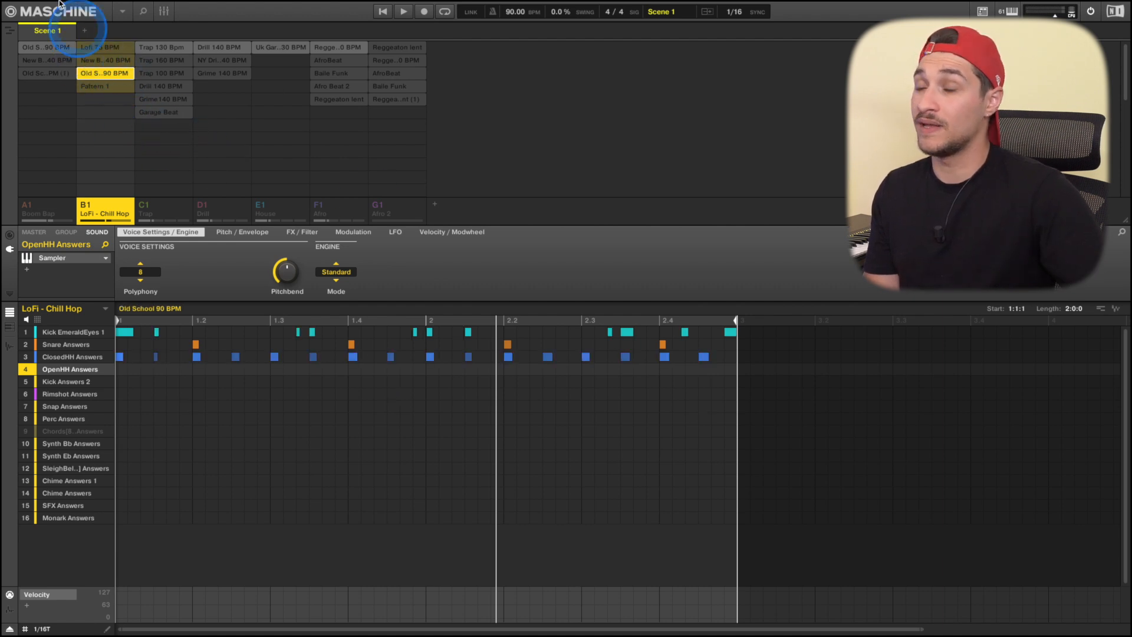
key(space)
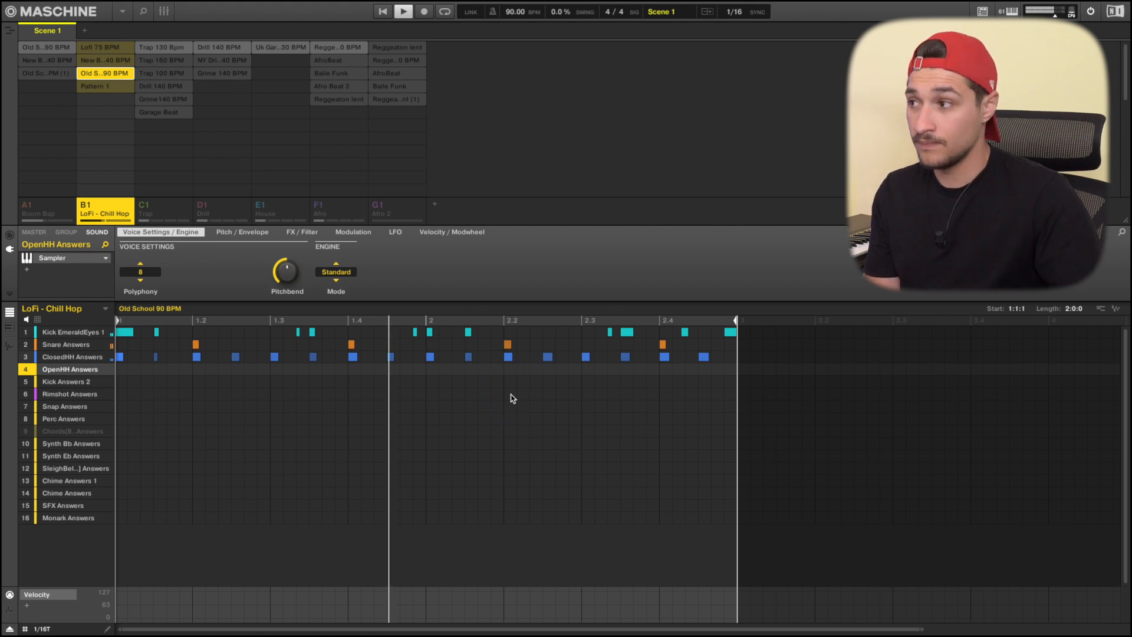
key(space)
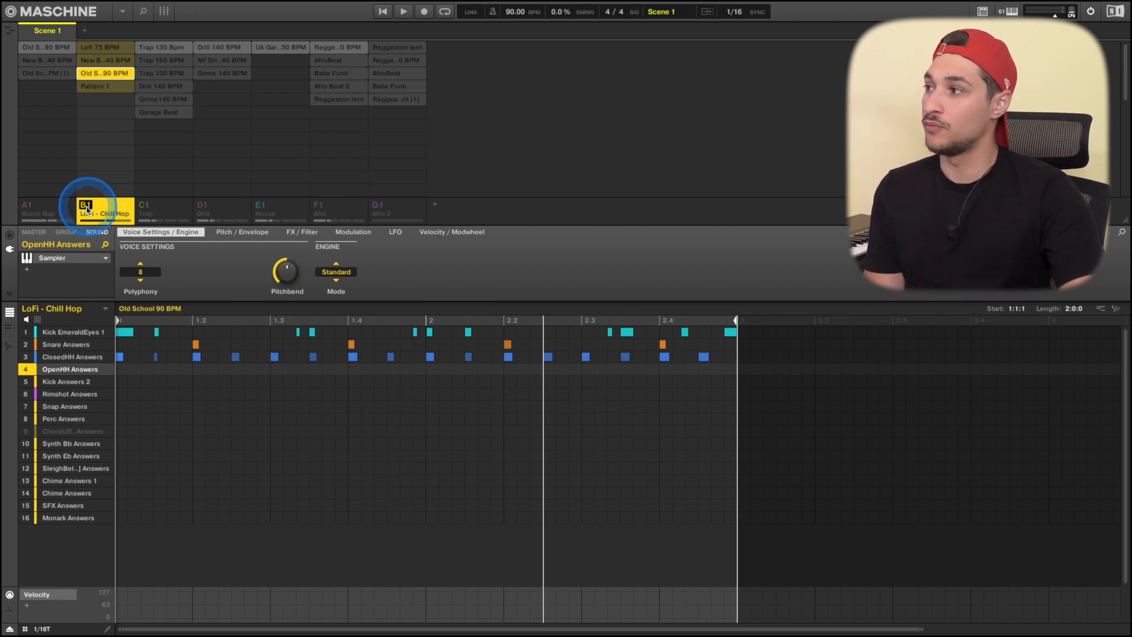
Switch to the Boom Bap group's Old School 90 BPM pattern, set the tempo to 130 BPM and play it.
click(47, 51)
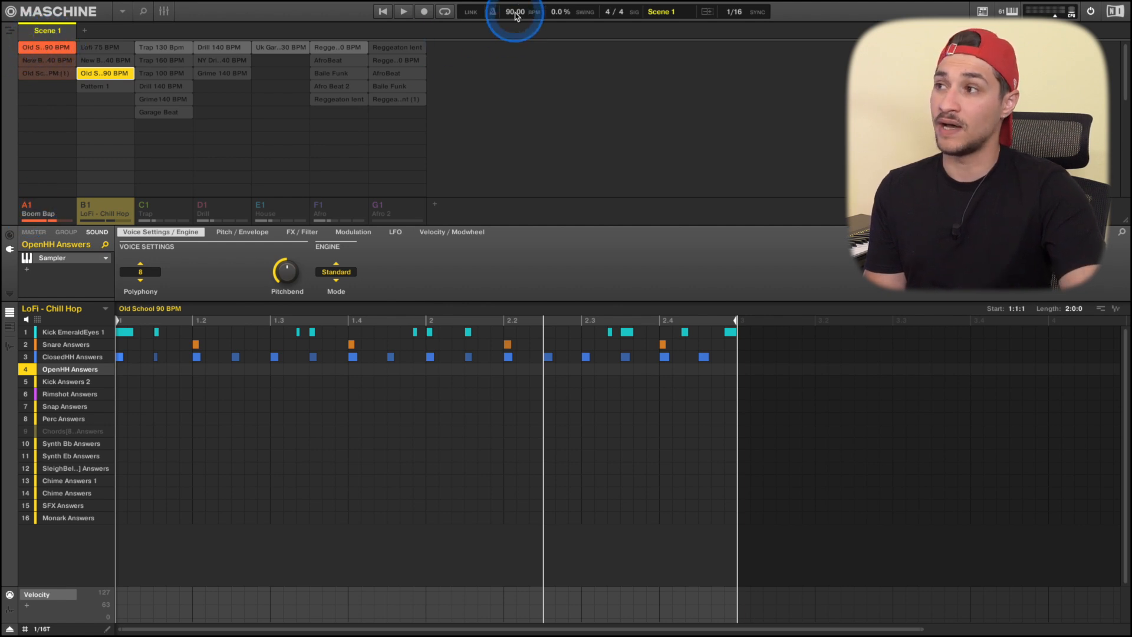
drag(515, 16, 515, 14)
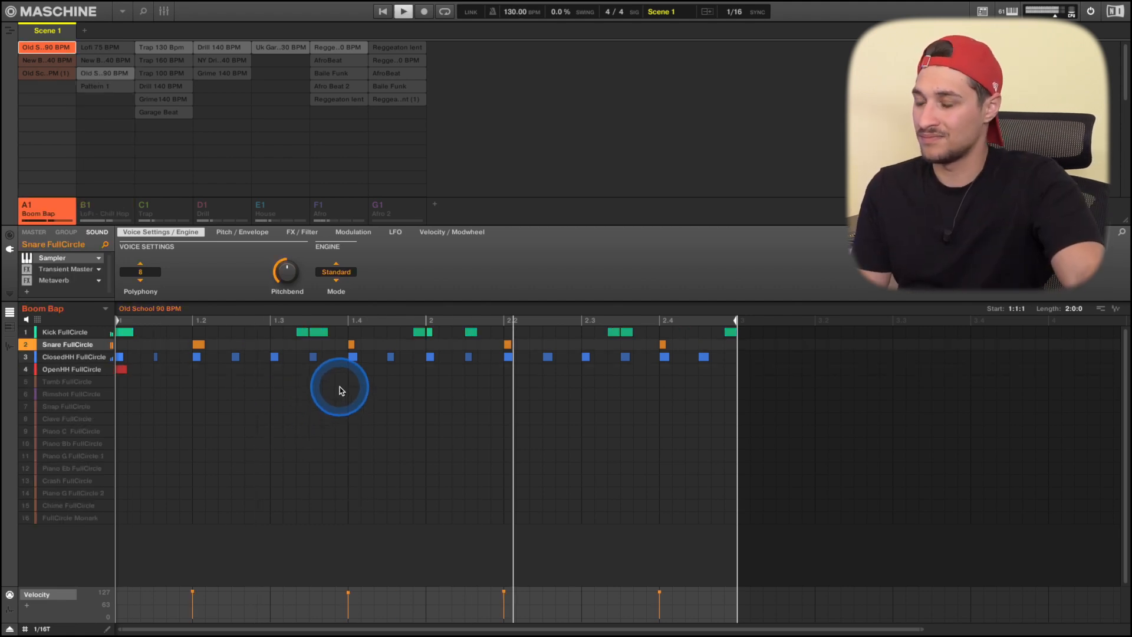
key(space)
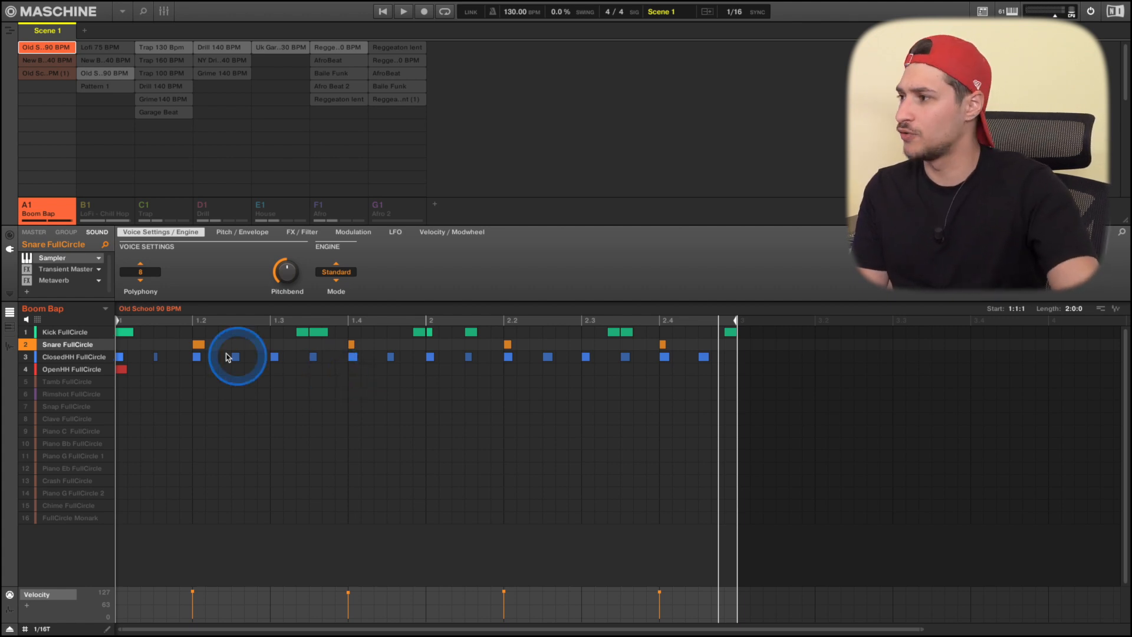
Rework the Boom Bap pattern's first bar with a kick at 1.1.3, extra snares around 1.3 and no open hi-hat, and play it.
drag(156, 357, 142, 356)
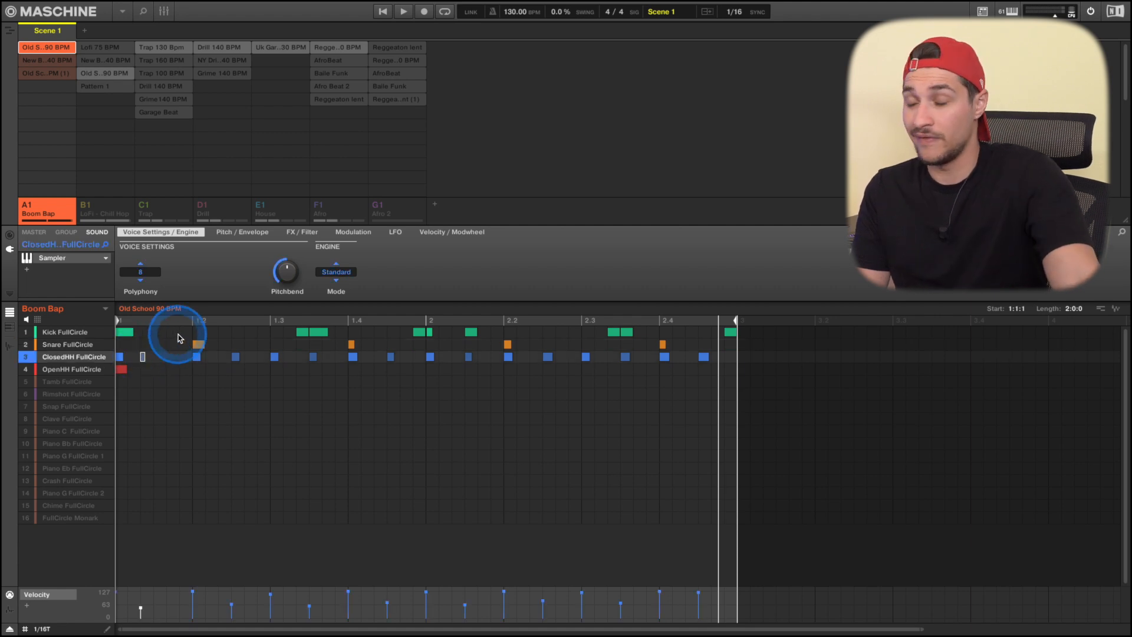
click(152, 369)
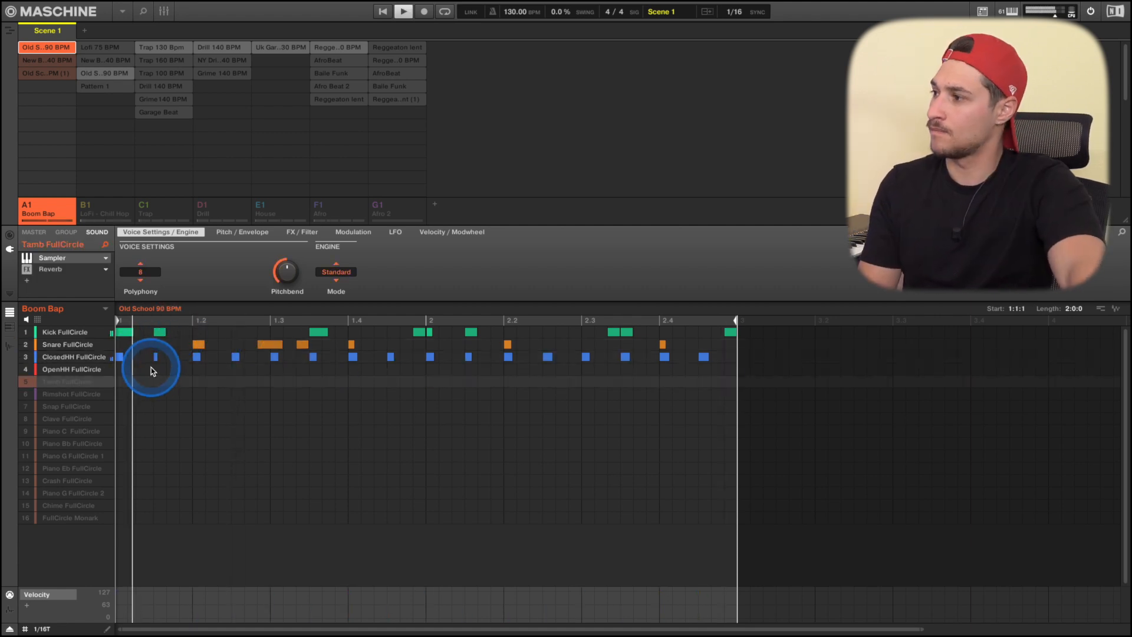